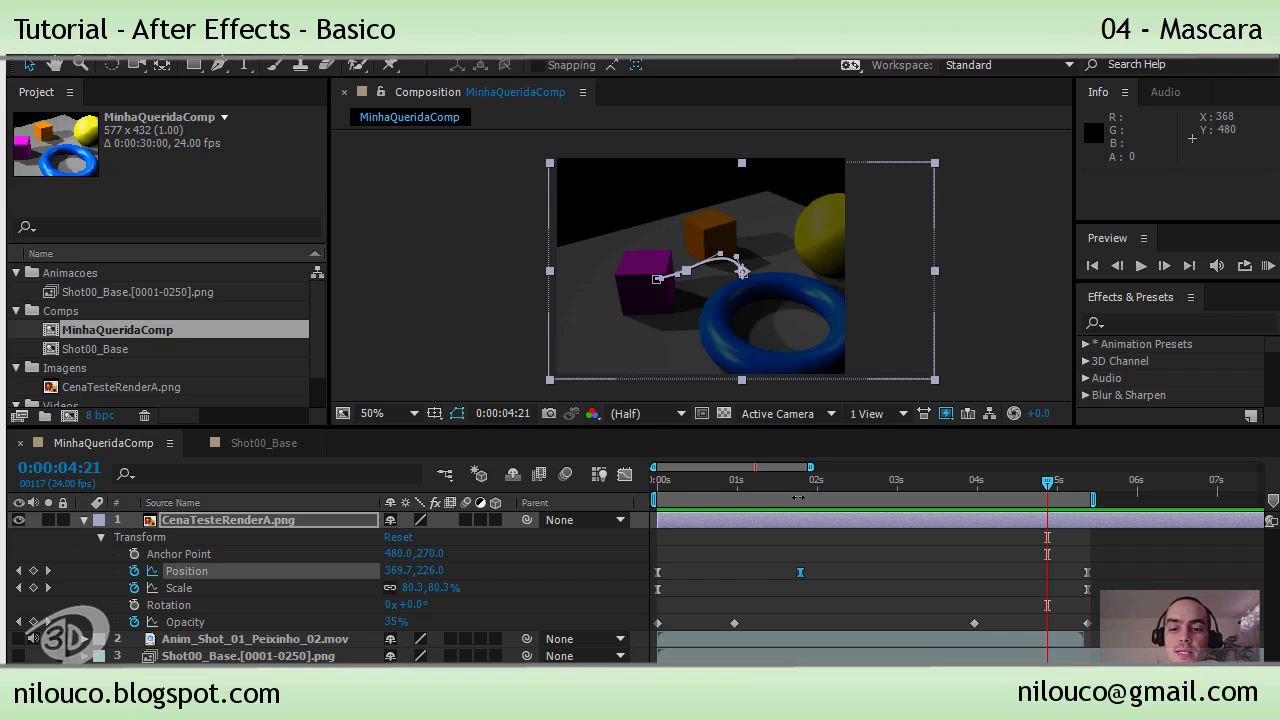
Step: Move the current time to 0:00:02:00 and collapse the CenaTesteRenderA.png layer's properties
mouse_move(815, 484)
mouse_down()
mouse_move(689, 482)
mouse_move(963, 480)
mouse_move(849, 478)
mouse_move(904, 466)
mouse_move(738, 484)
mouse_move(837, 480)
mouse_move(813, 478)
mouse_up()
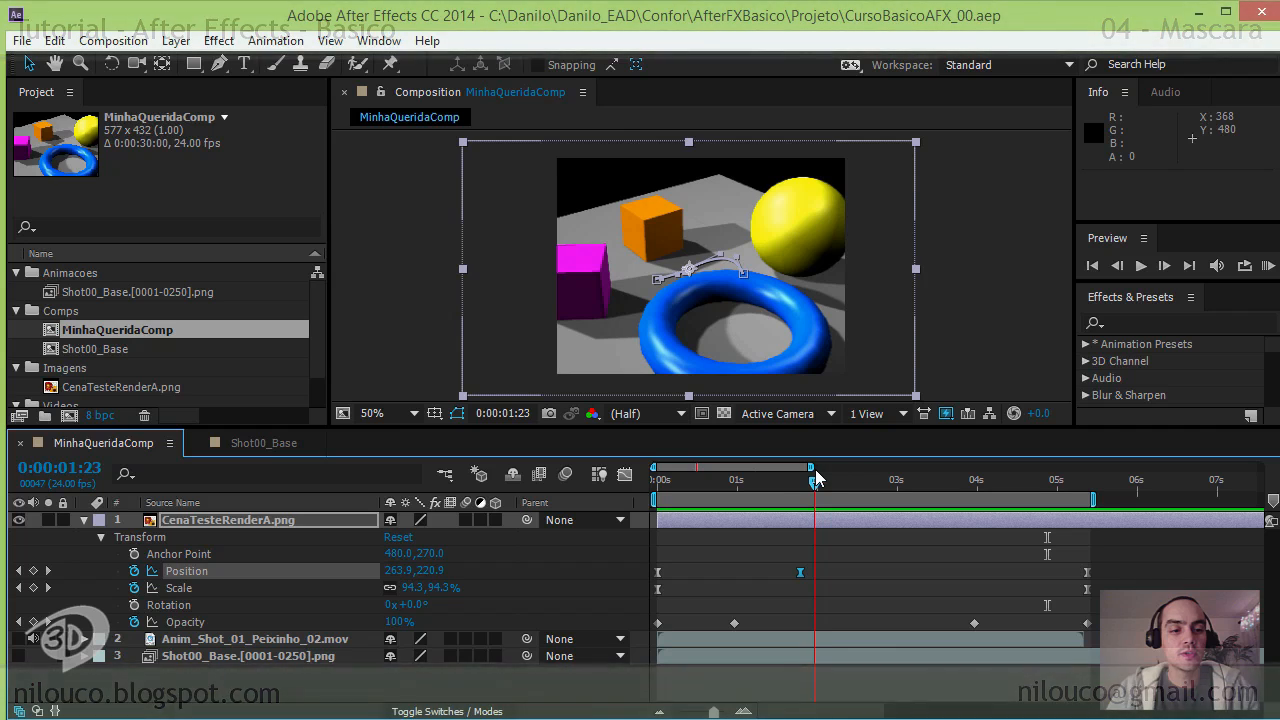
drag(815, 478, 818, 478)
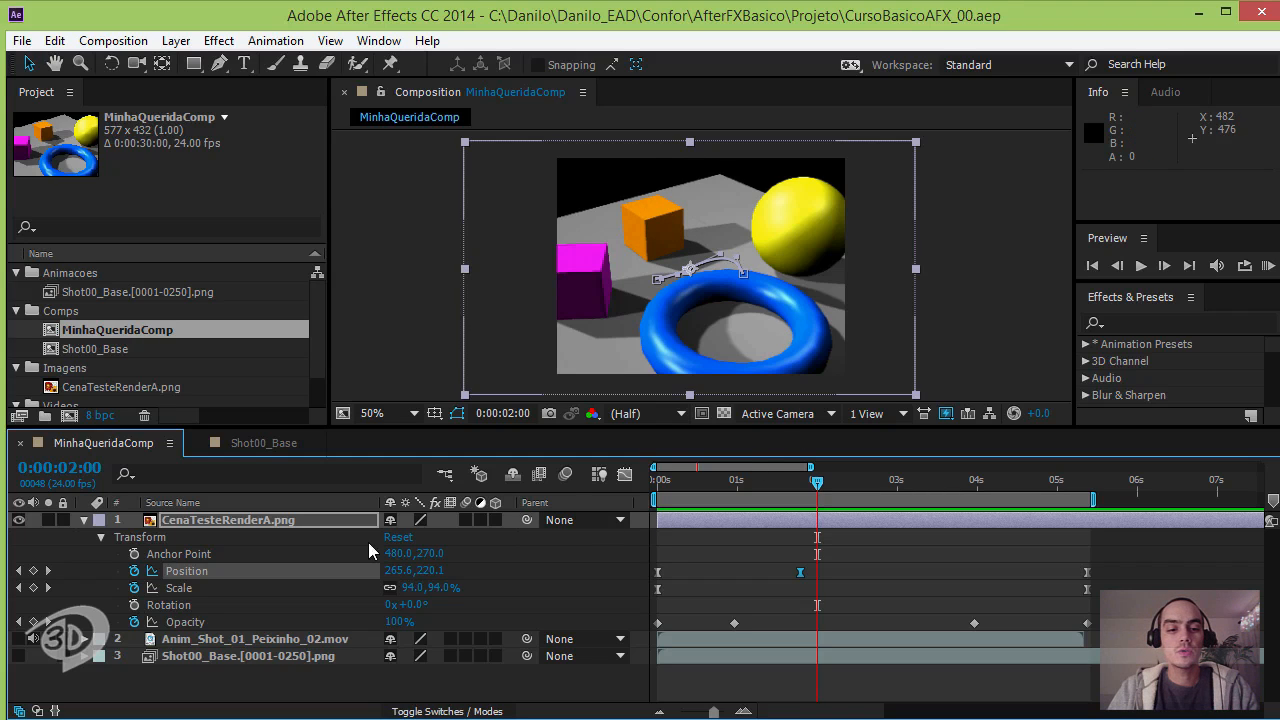
click(84, 519)
click(243, 594)
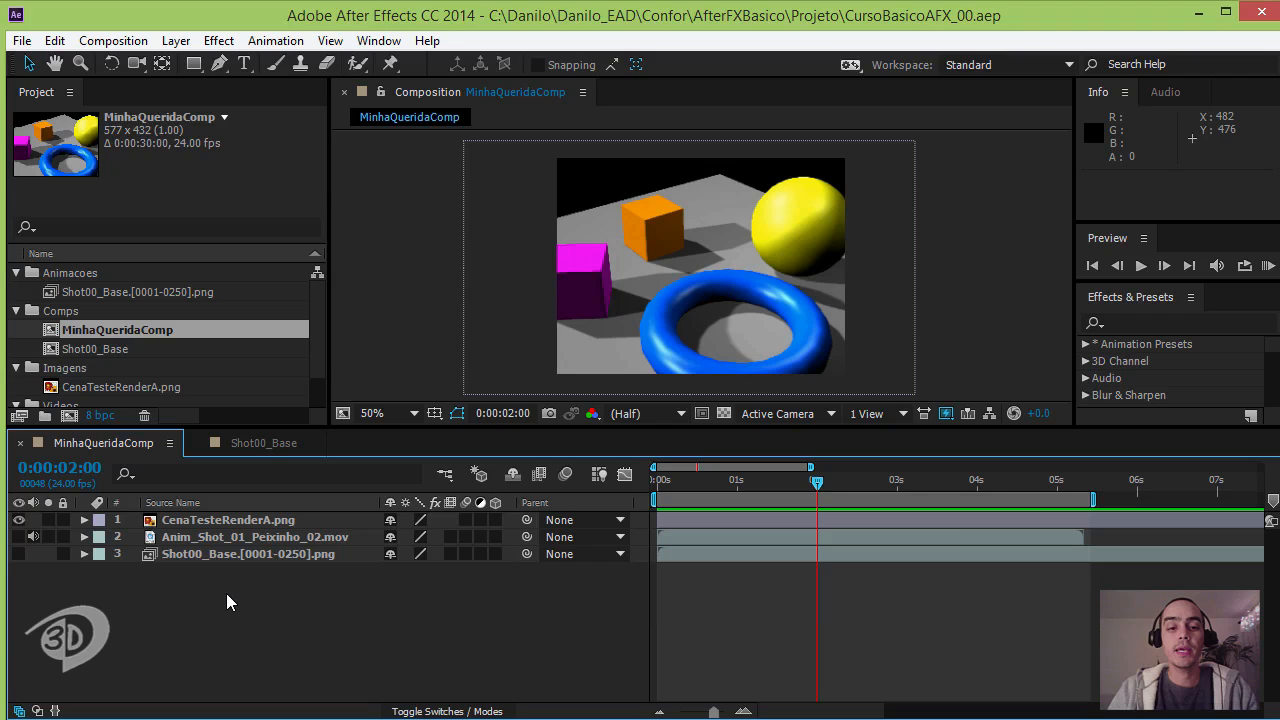
click(247, 519)
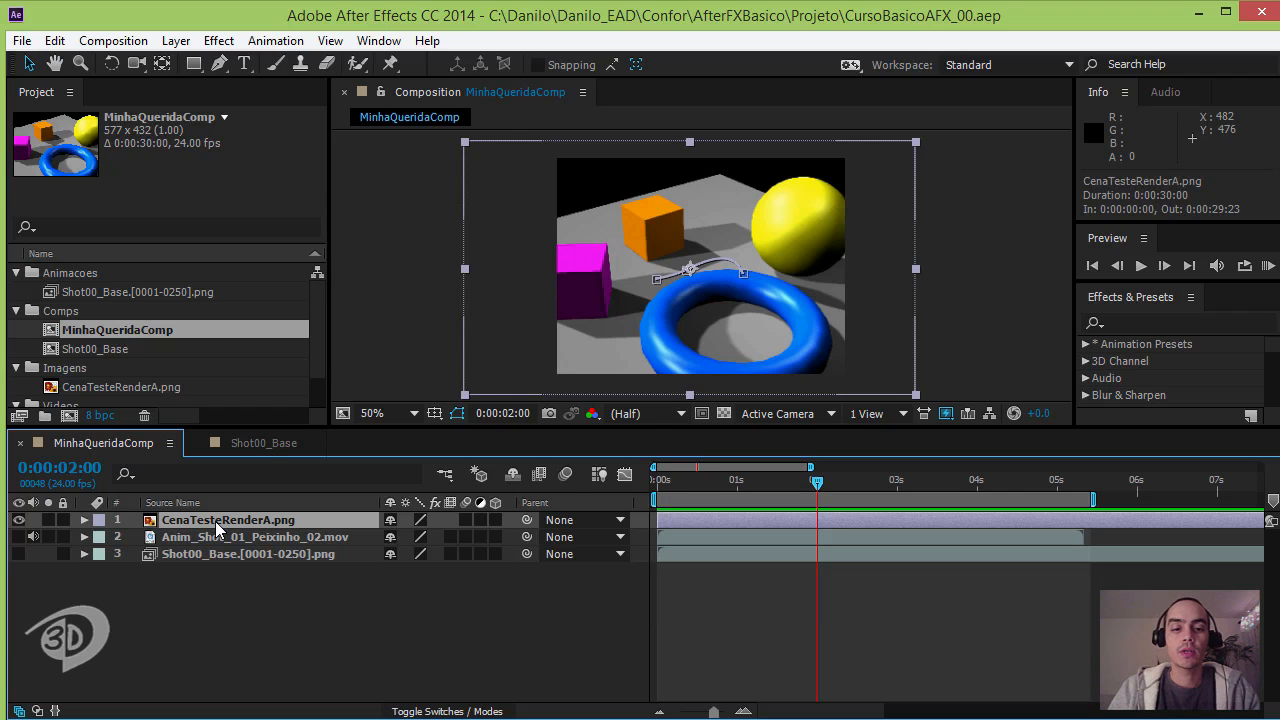
right_click(215, 521)
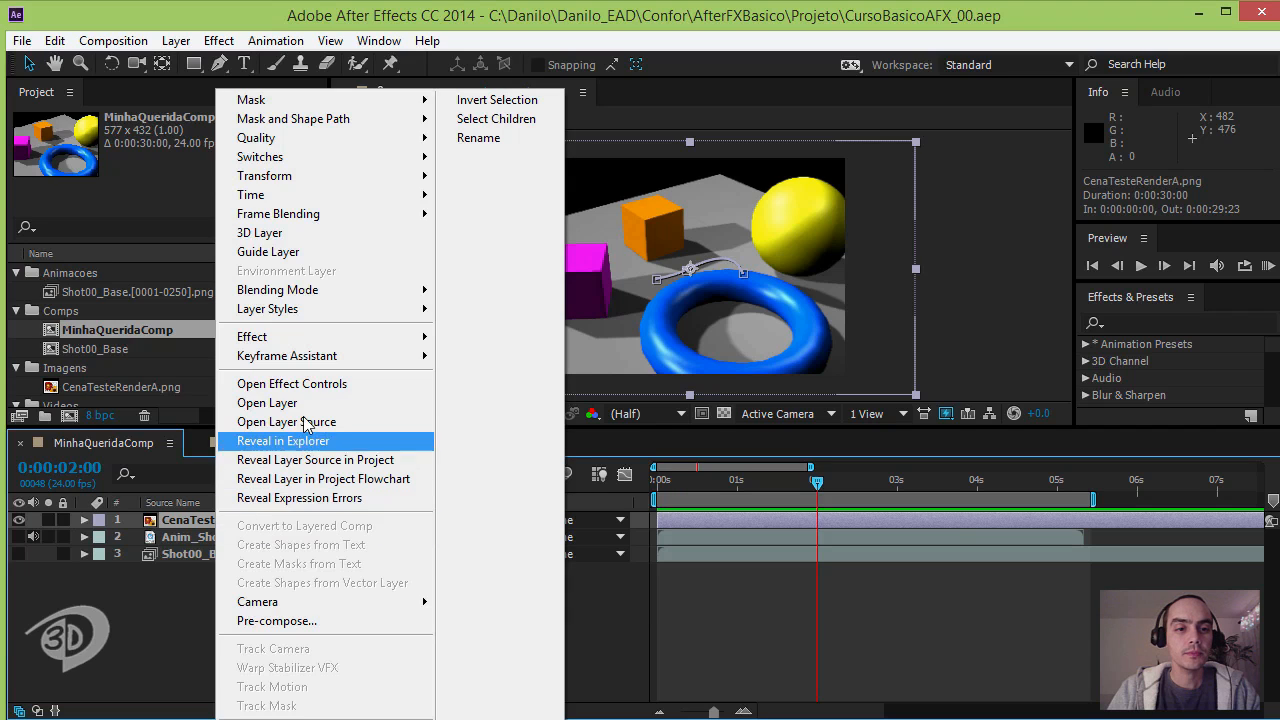
mouse_move(344, 107)
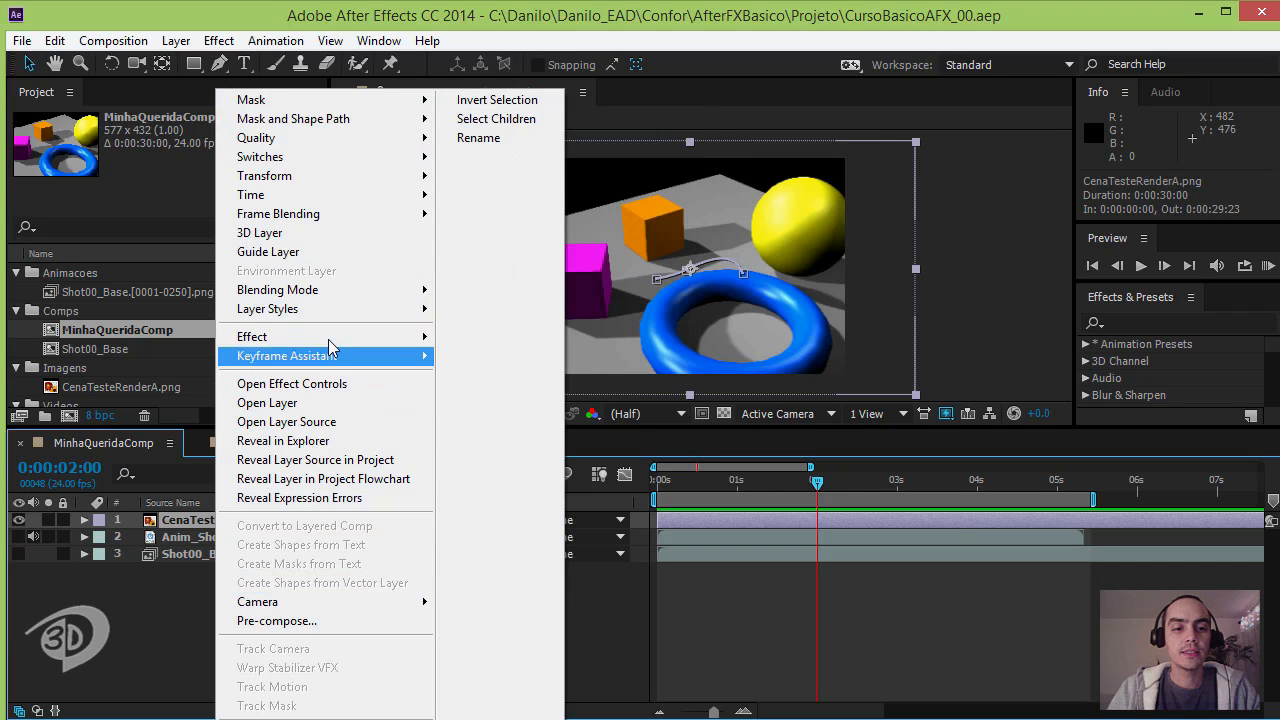
click(216, 37)
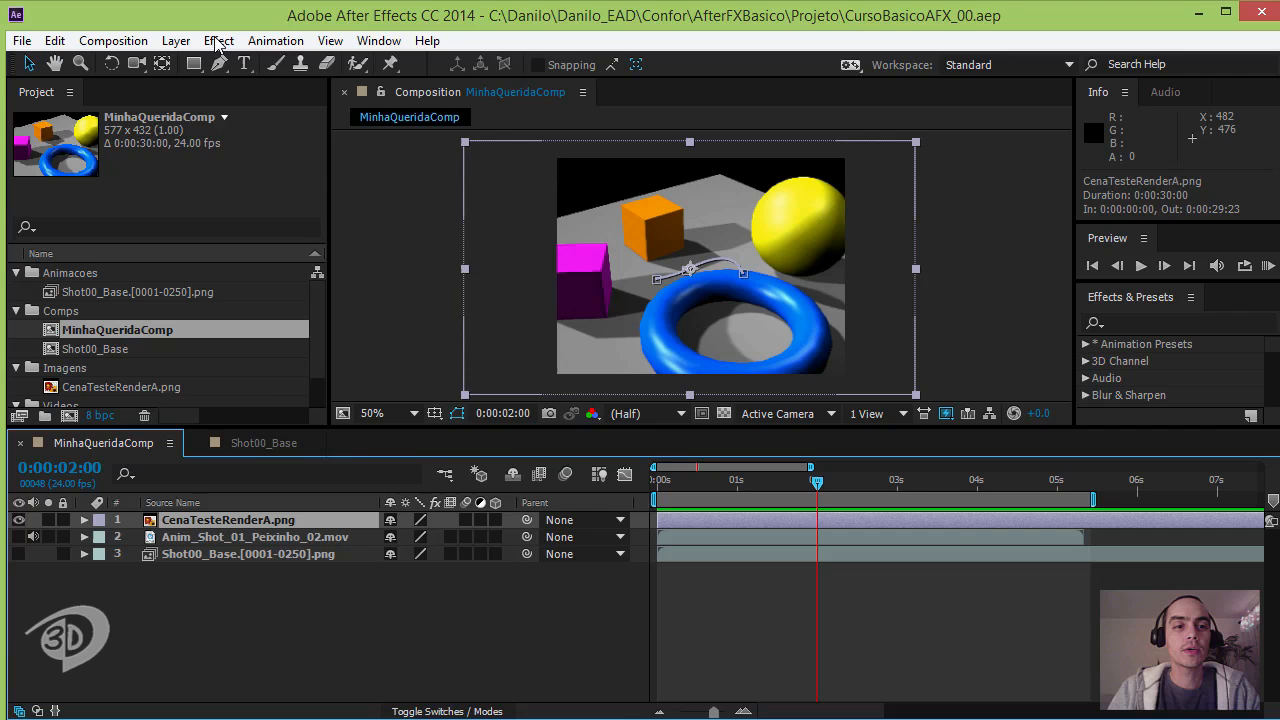
click(218, 42)
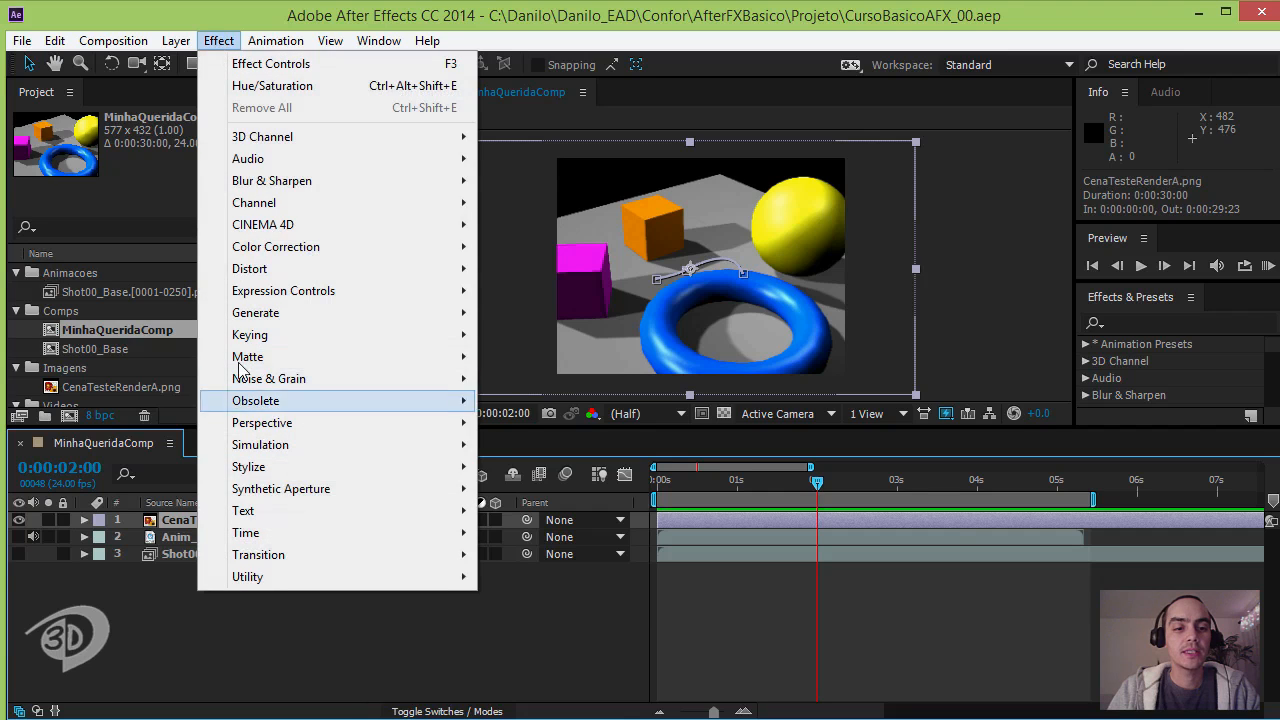
mouse_move(178, 46)
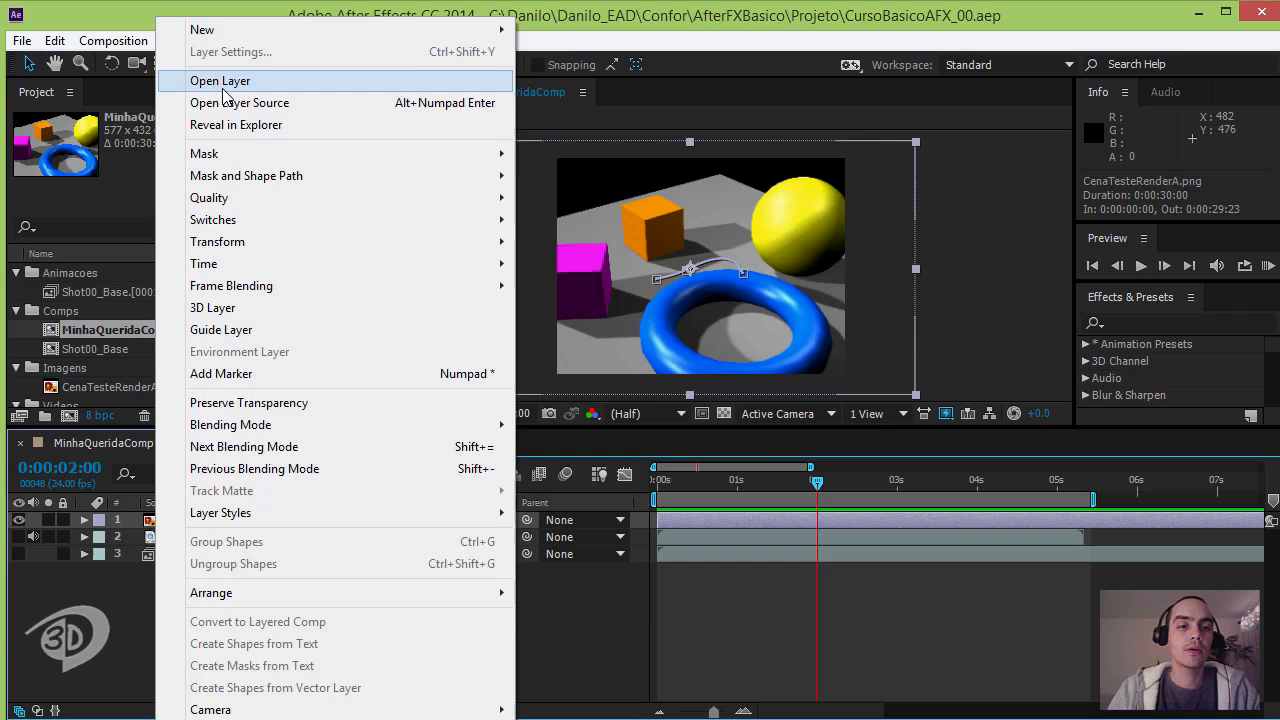
mouse_move(243, 160)
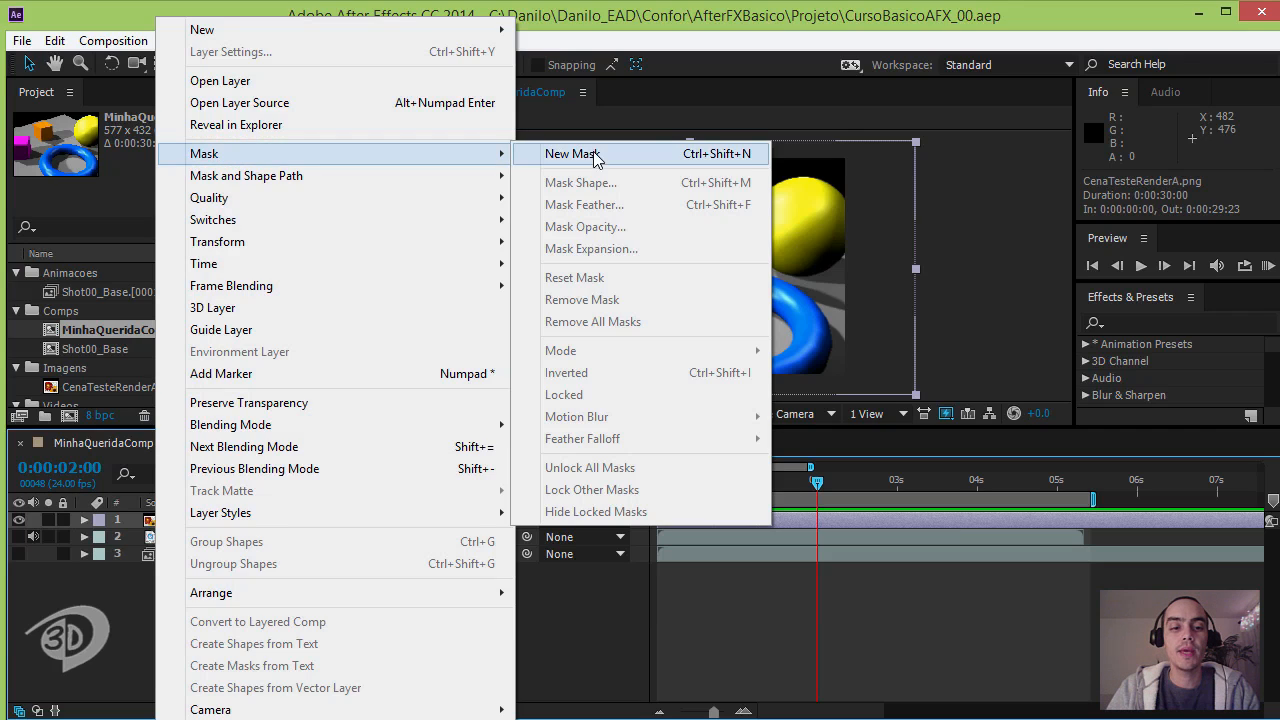
click(56, 658)
Step: Add a new mask to the CenaTesteRenderA.png layer and shift the whole mask up and to the left over the image
click(213, 523)
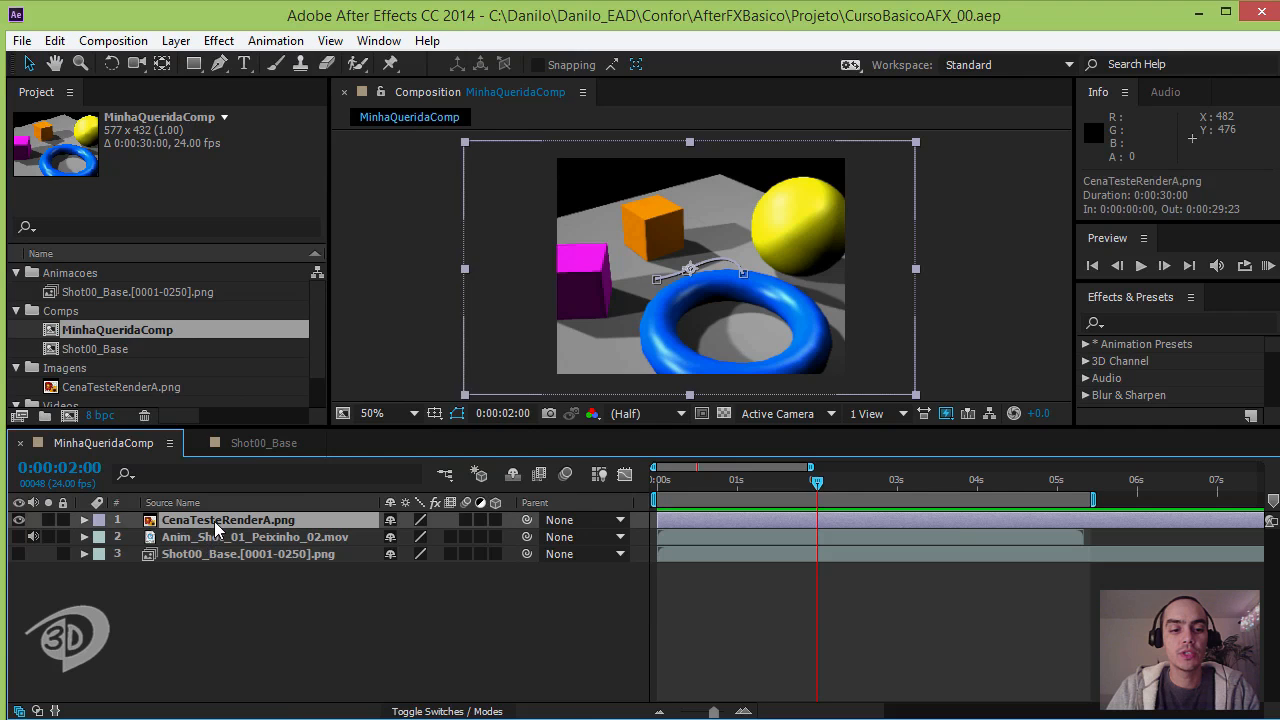
right_click(214, 521)
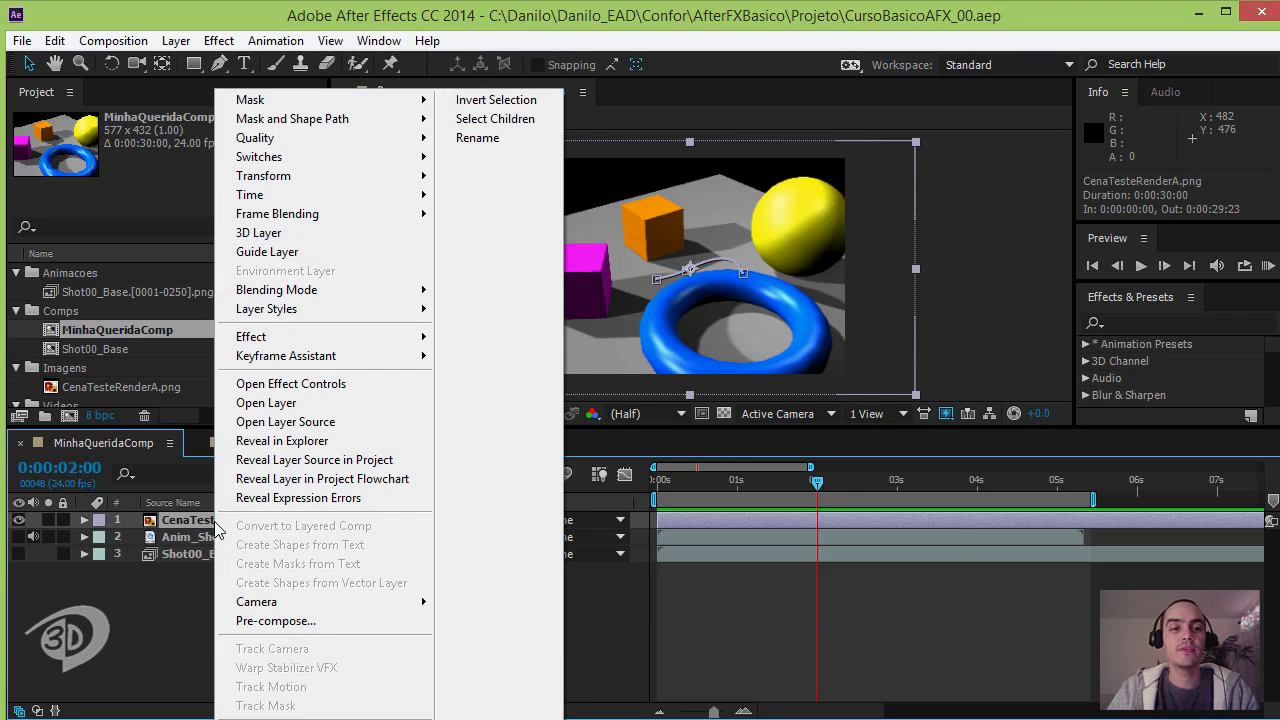
mouse_move(400, 100)
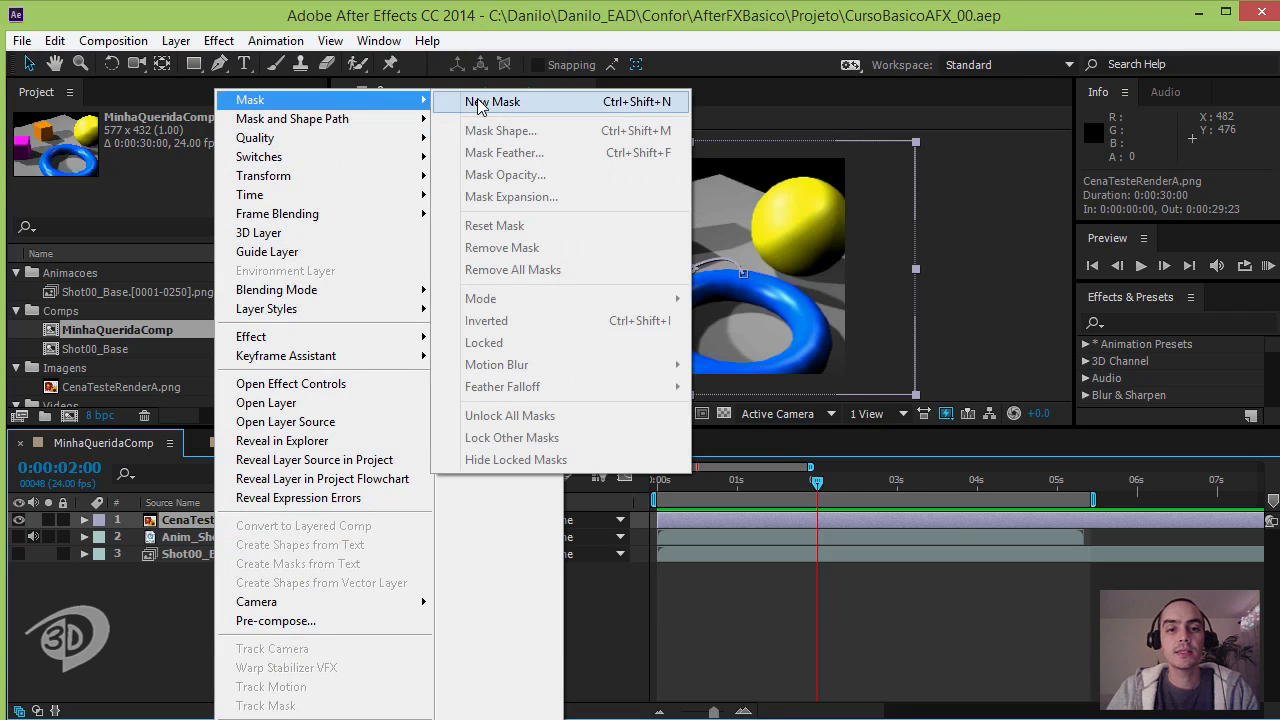
click(484, 103)
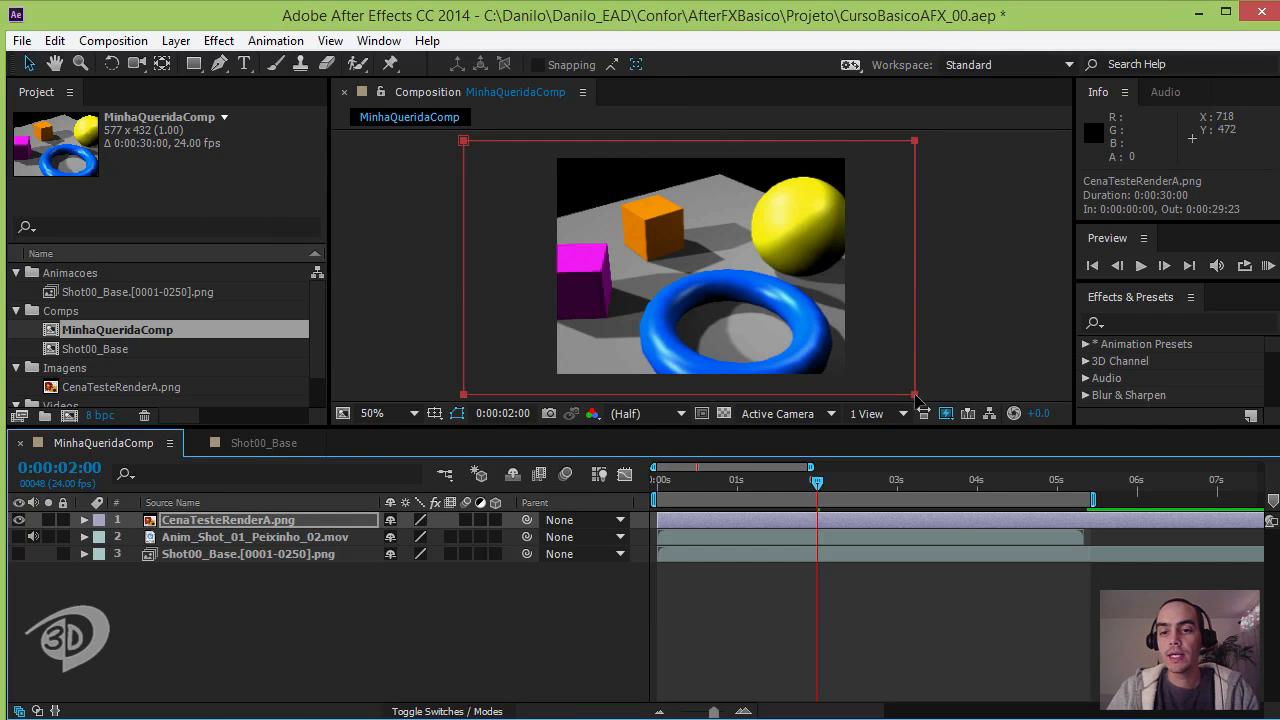
drag(890, 370, 801, 336)
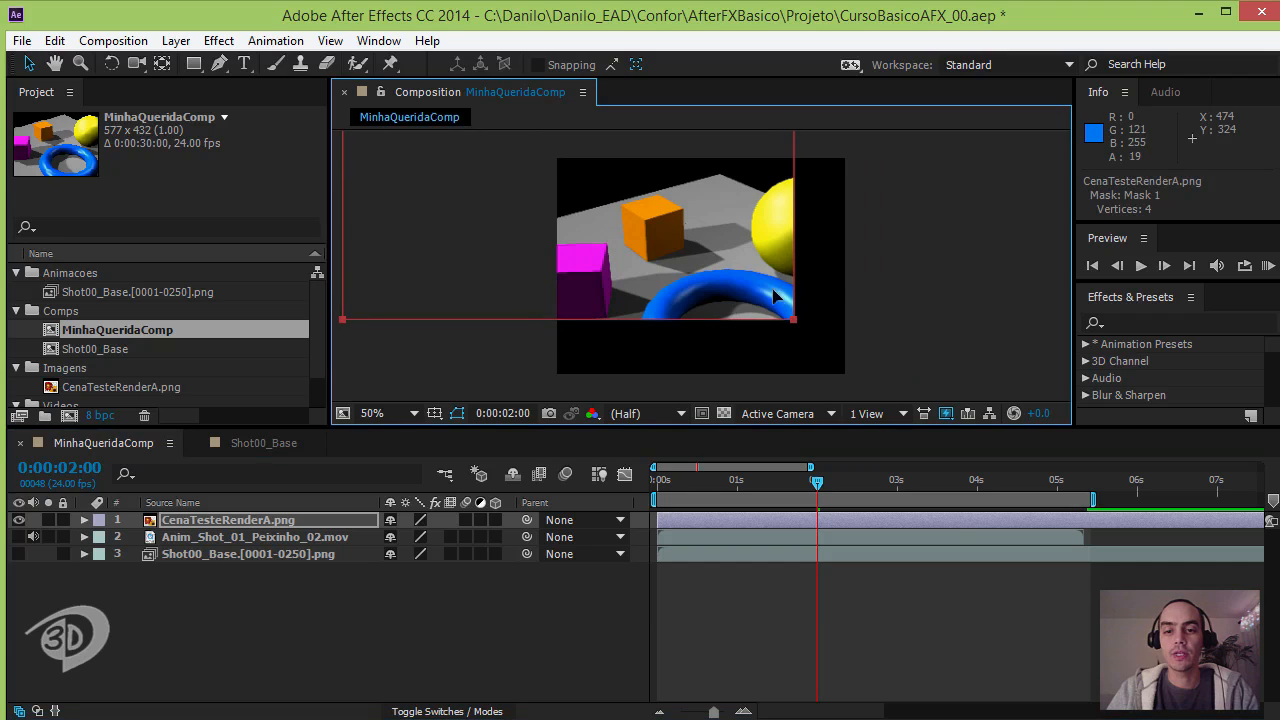
Step: Expand the Masks group of the CenaTesteRenderA.png layer and set Mask 1's mode to Subtract
click(83, 521)
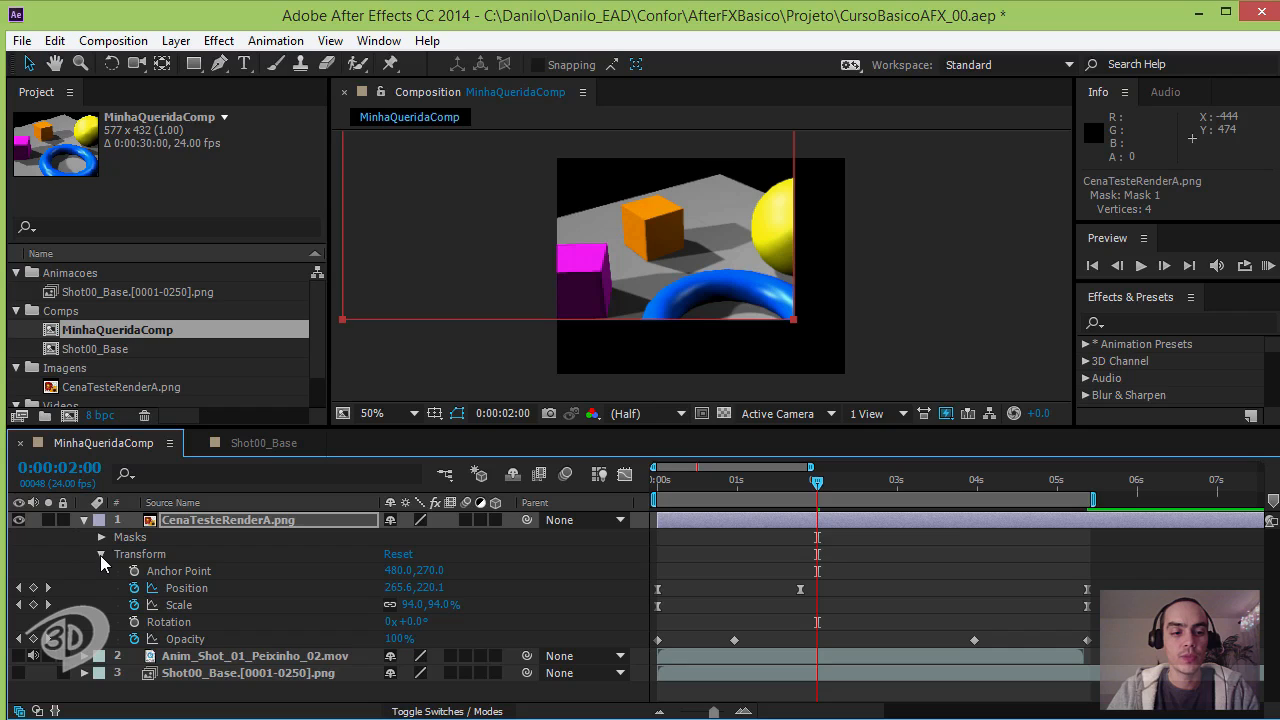
click(101, 554)
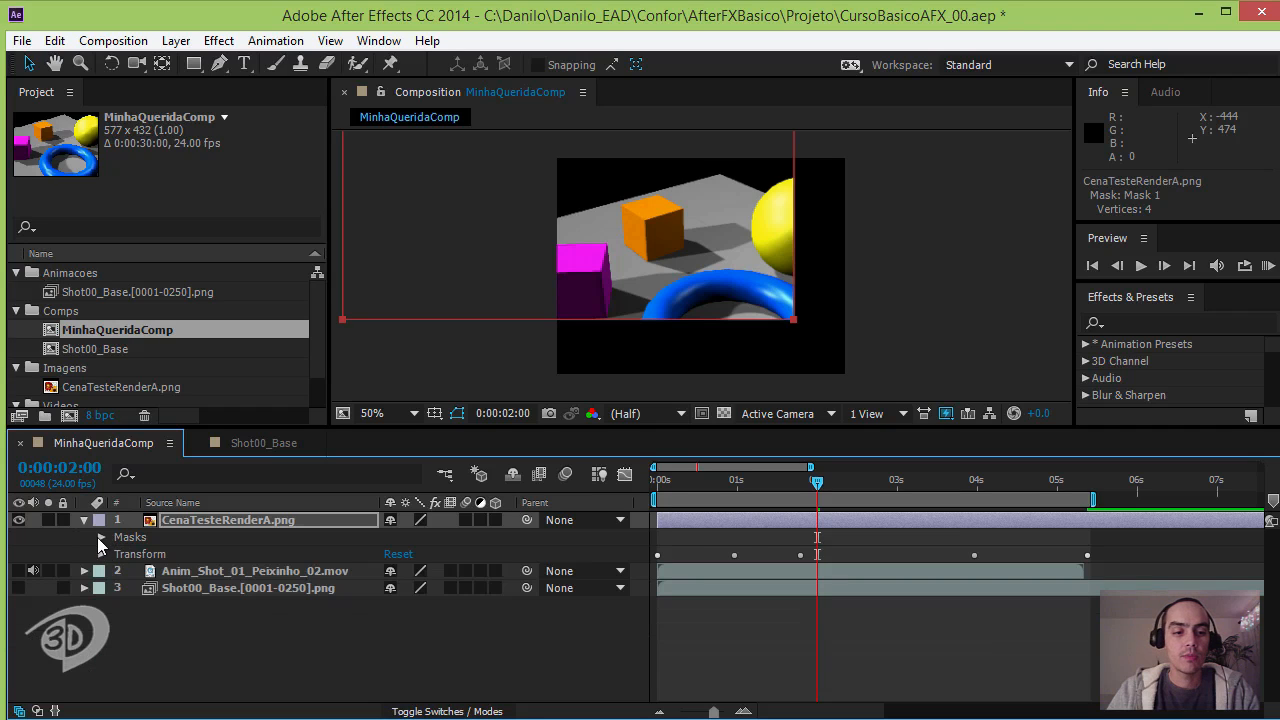
click(101, 538)
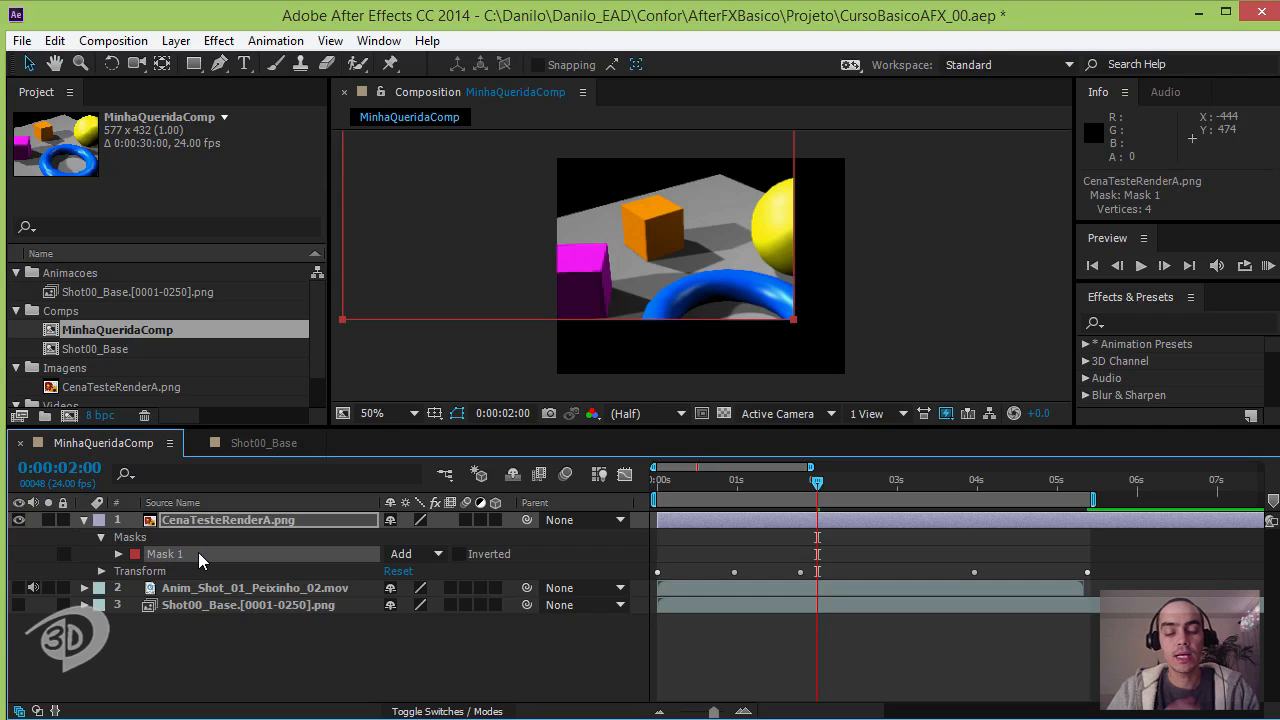
click(440, 556)
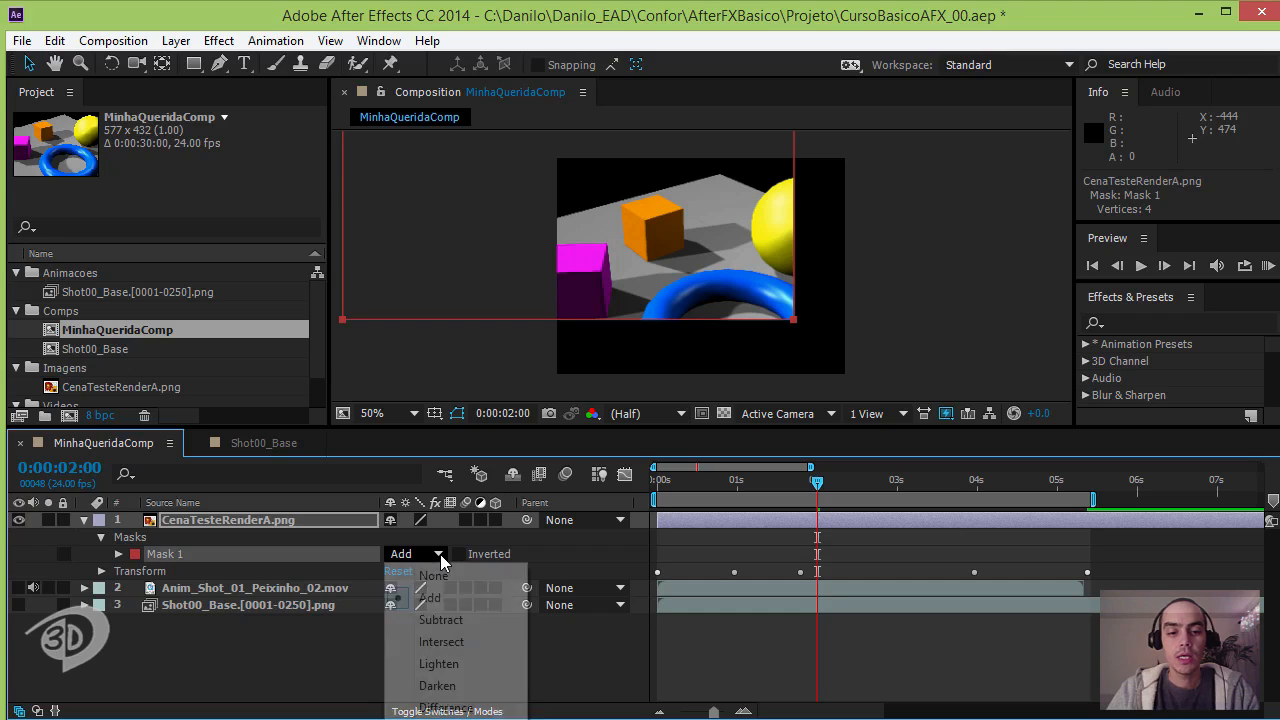
click(474, 620)
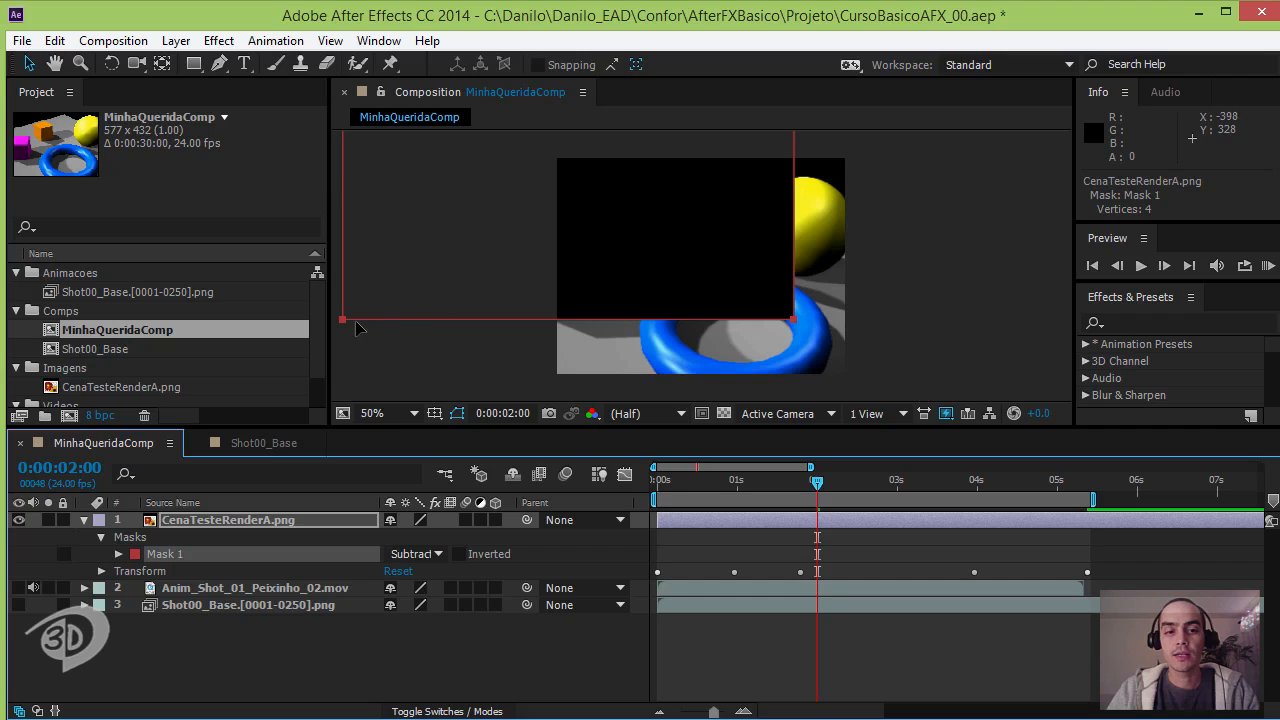
Step: Move the whole subtracting mask right and down so that it spans the image's full width down to its lower part
drag(360, 327, 793, 298)
drag(275, 276, 562, 348)
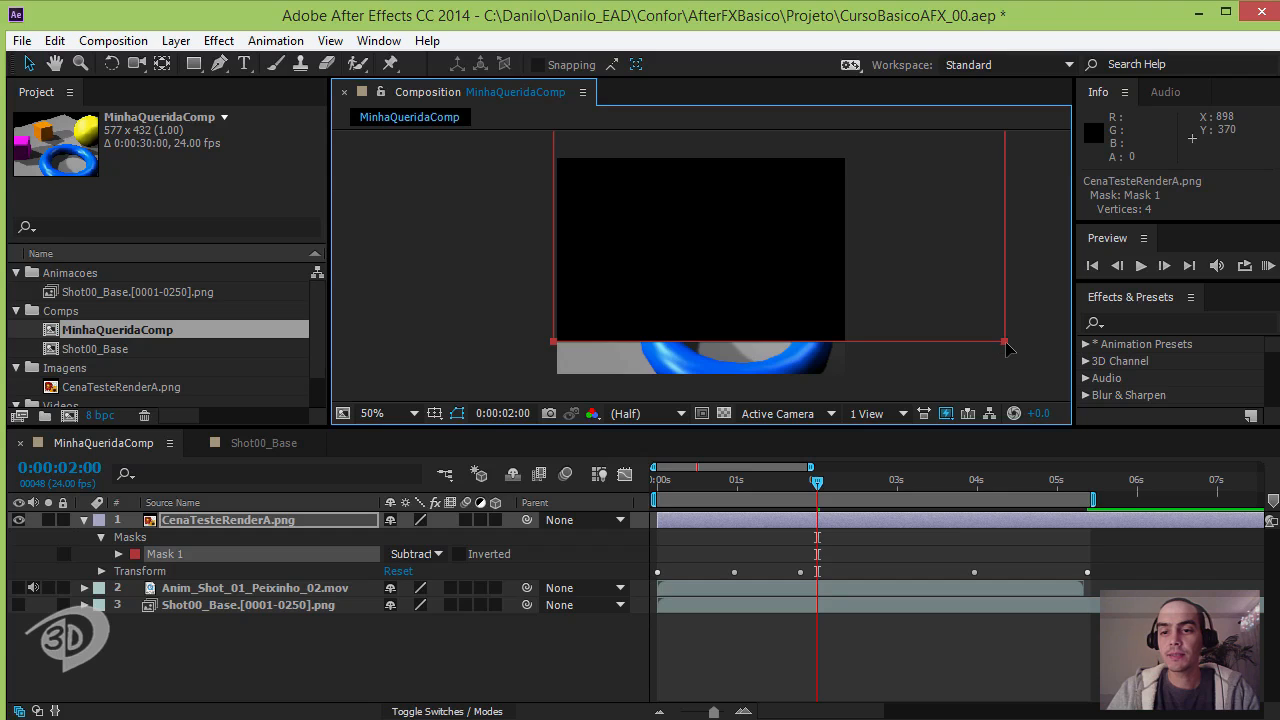
drag(1007, 345, 916, 356)
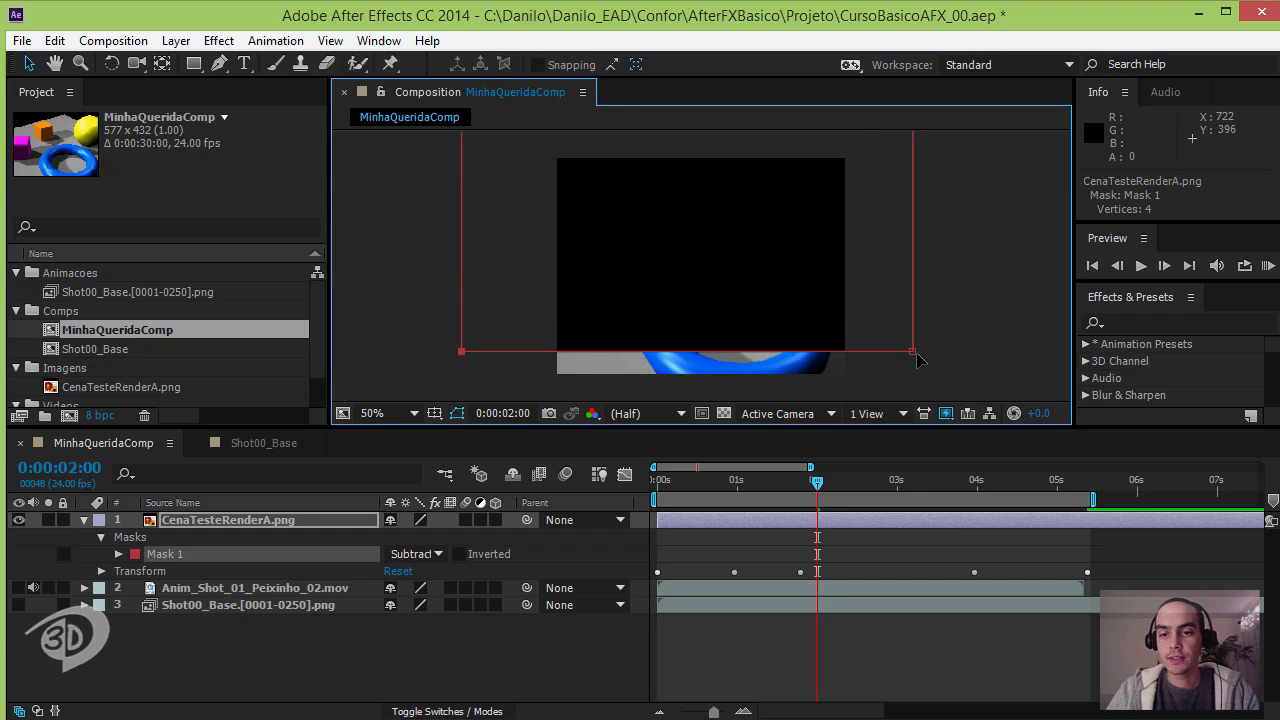
Step: Move the mask's two lower vertices individually to the base of the orange cube
drag(910, 350, 755, 270)
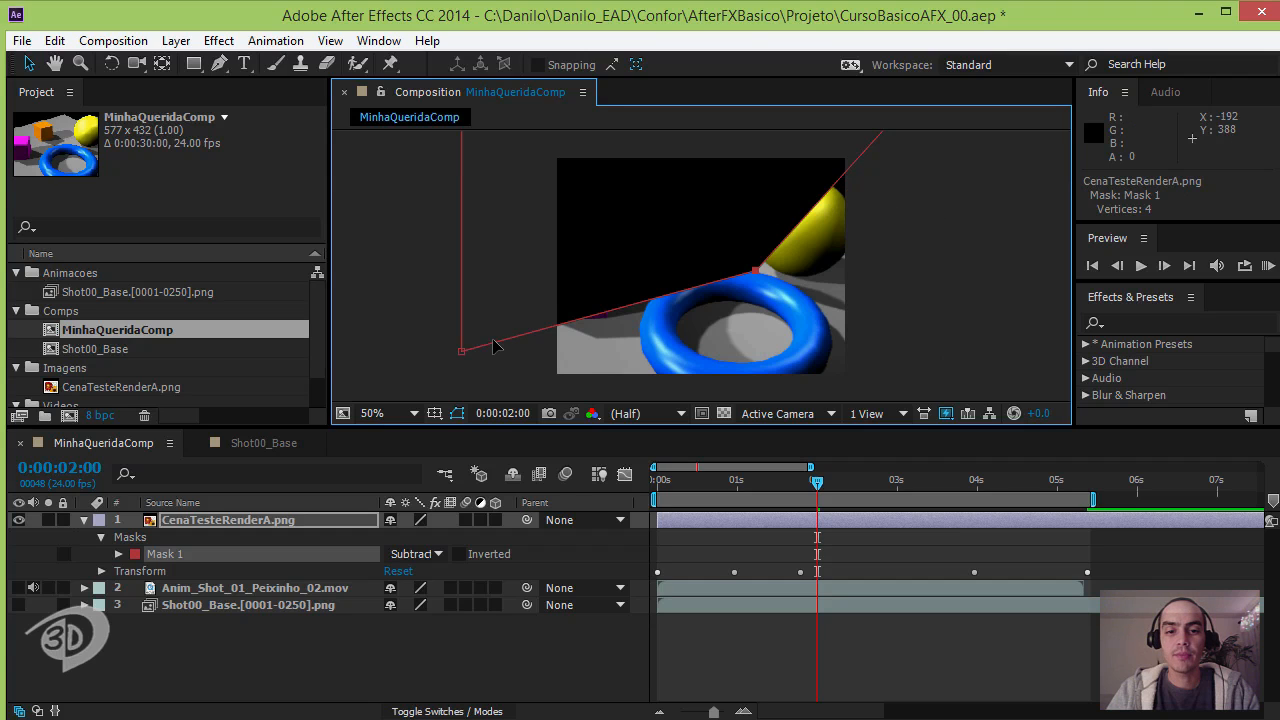
drag(461, 351, 647, 265)
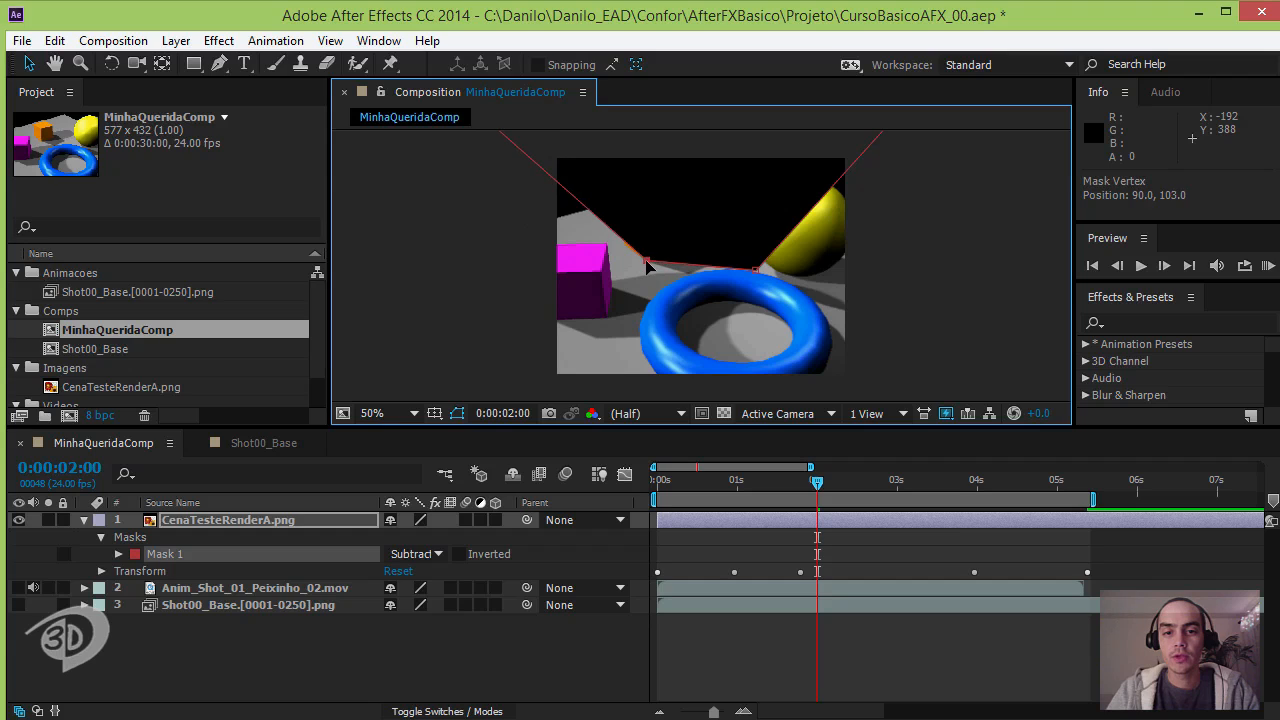
drag(757, 270, 685, 257)
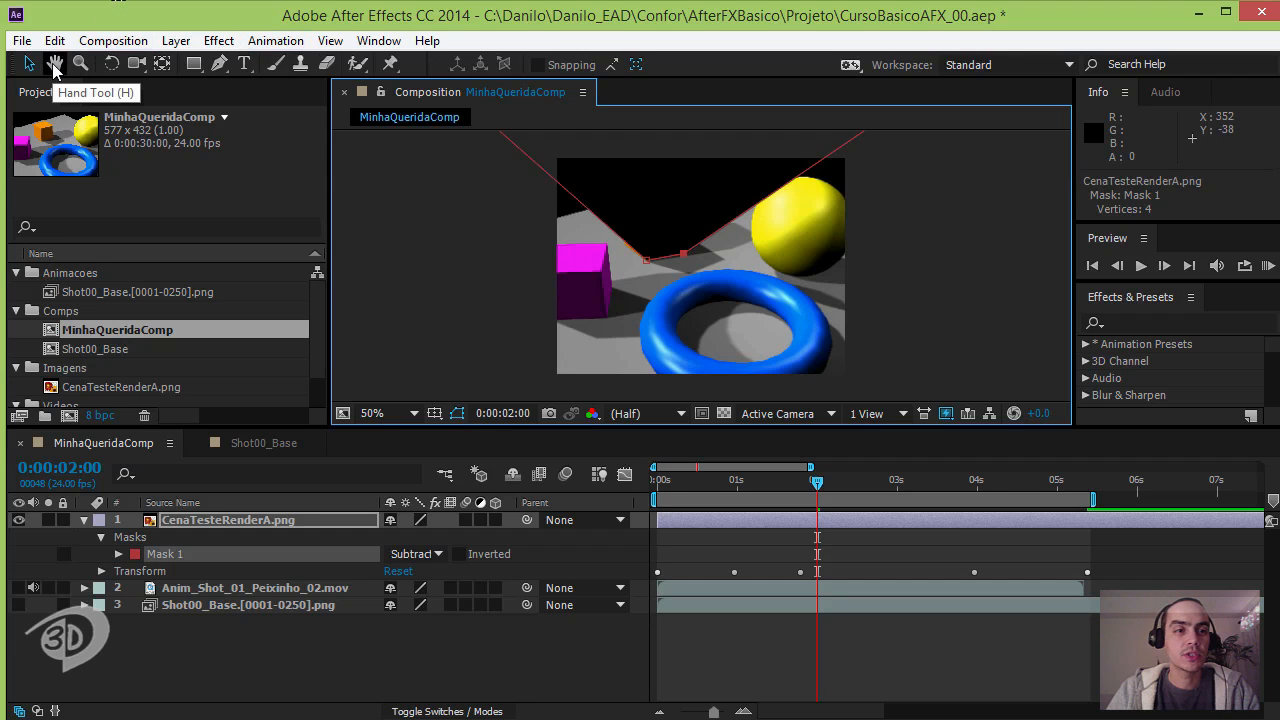
Step: Bring the mask's two upper vertices in from outside the image to the left and right sides of the orange cube
click(55, 65)
drag(489, 213, 468, 289)
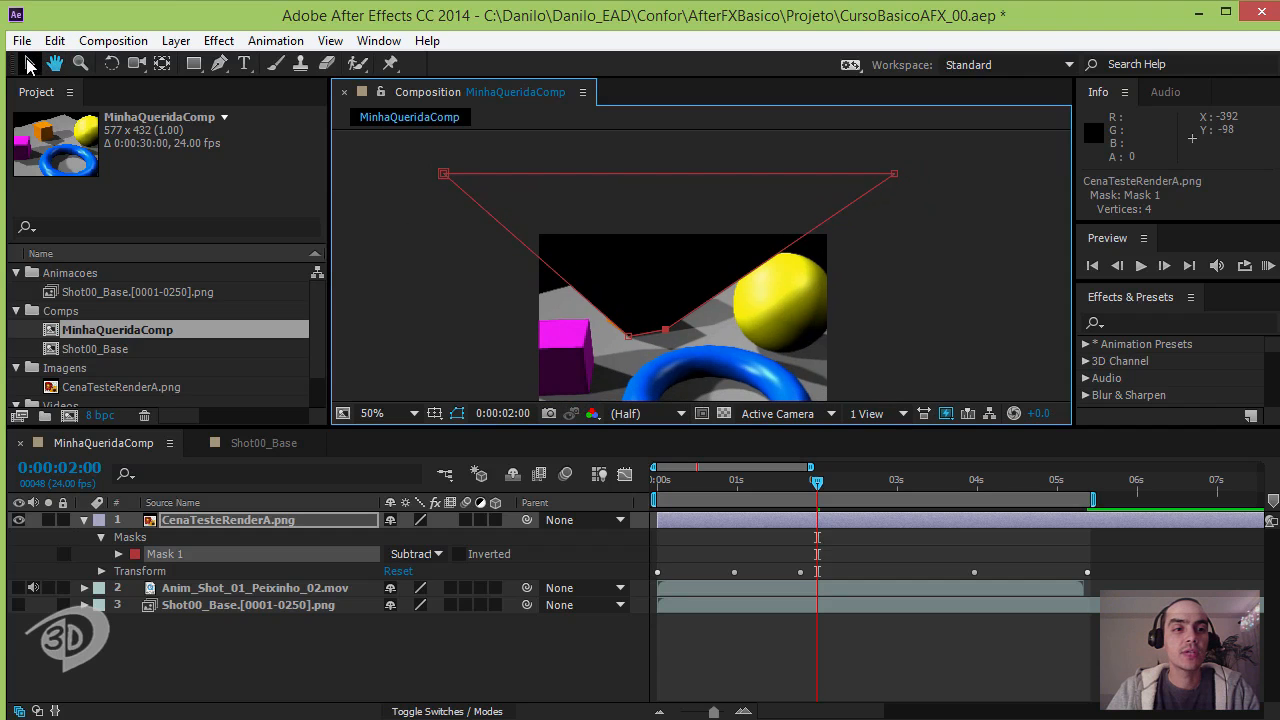
click(28, 65)
drag(444, 174, 604, 320)
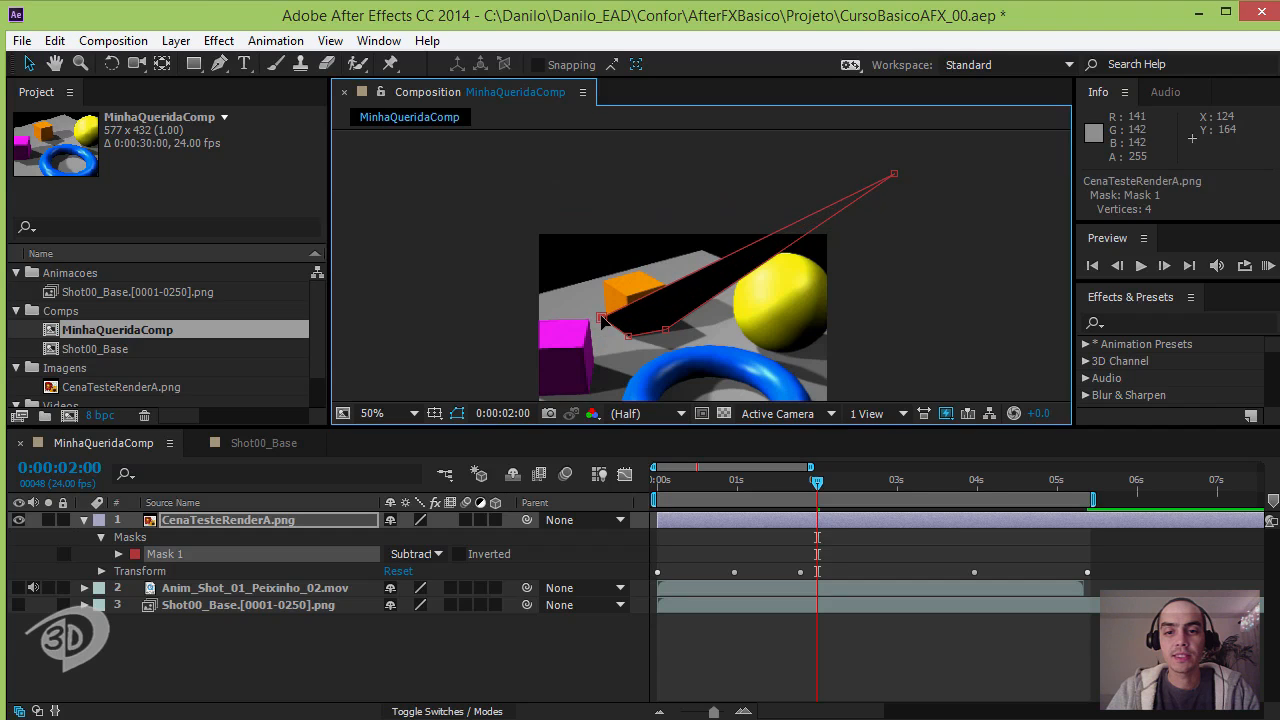
drag(894, 174, 671, 292)
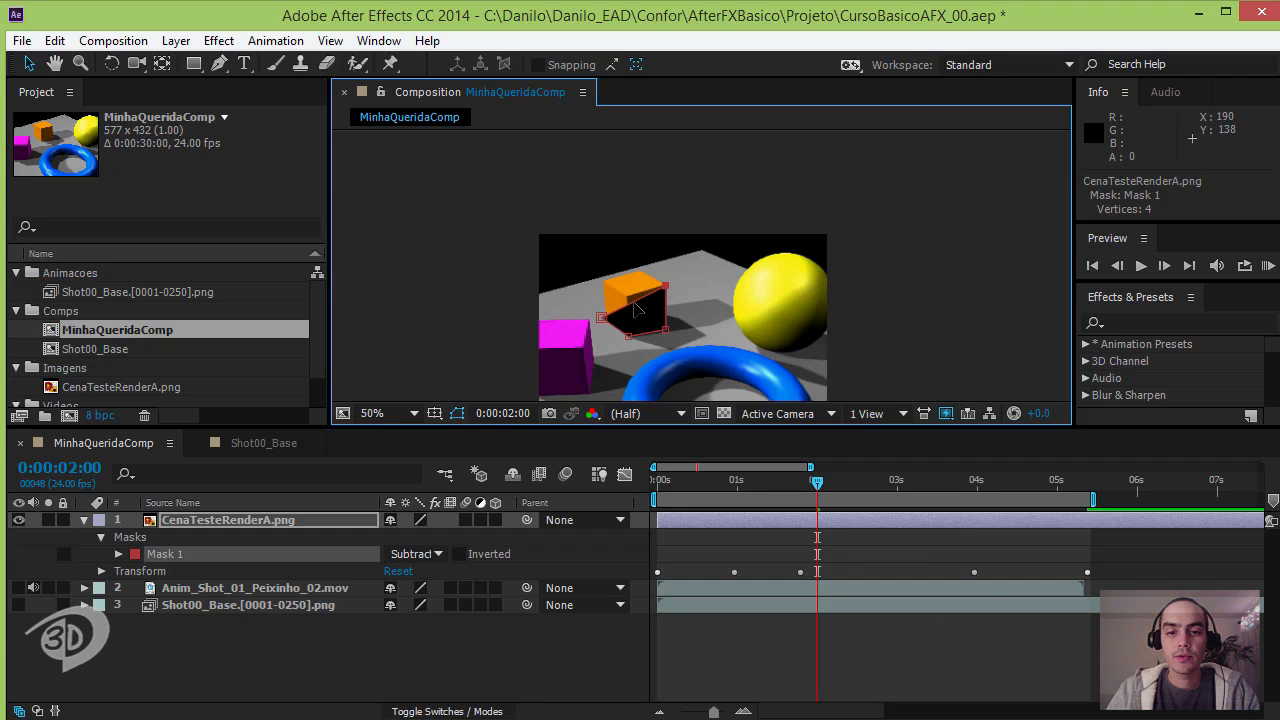
Step: Try Free Transform Points on the mask path and shift the mask's upper-right vertex slightly down along the orange cube's edge
right_click(636, 311)
mouse_move(720, 122)
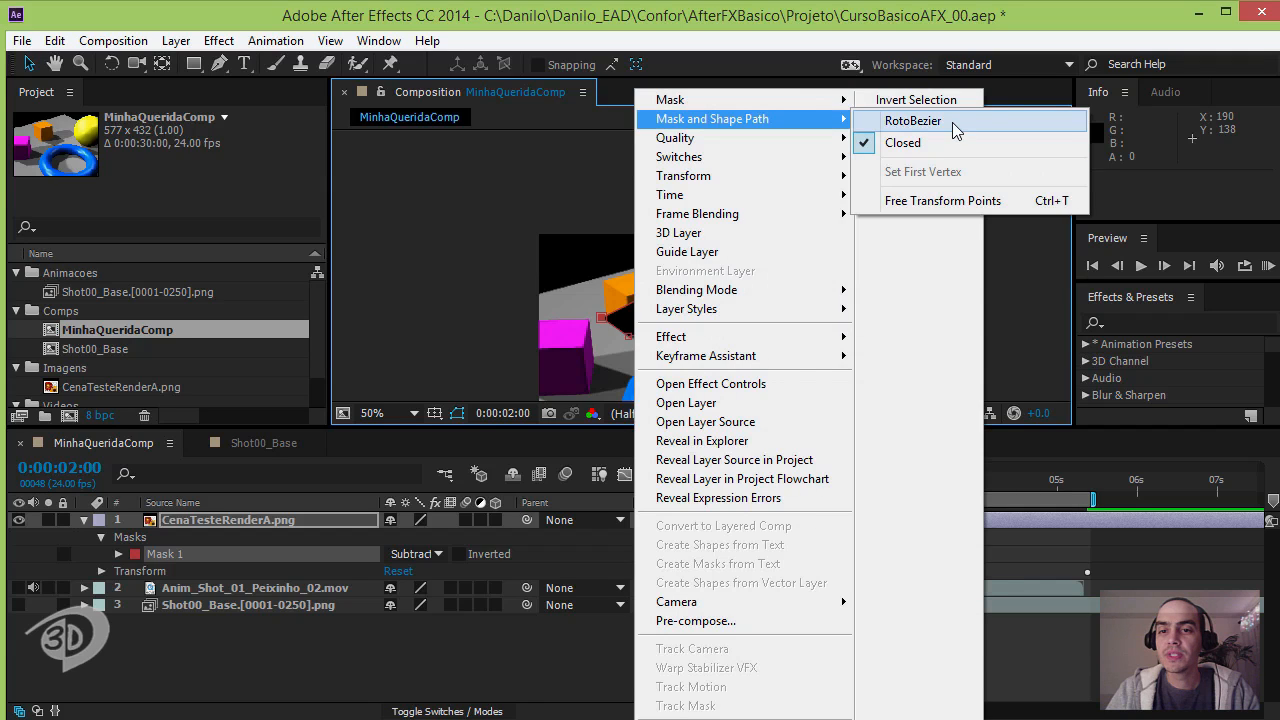
click(942, 201)
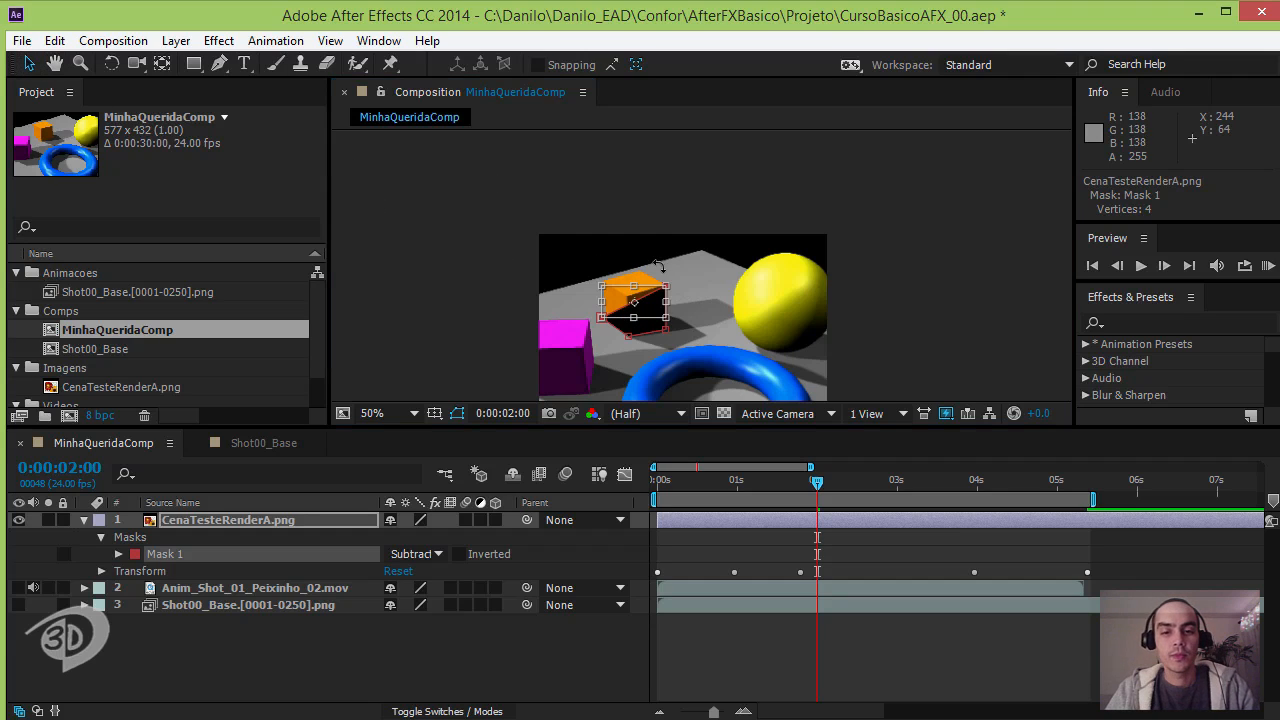
drag(658, 266, 666, 297)
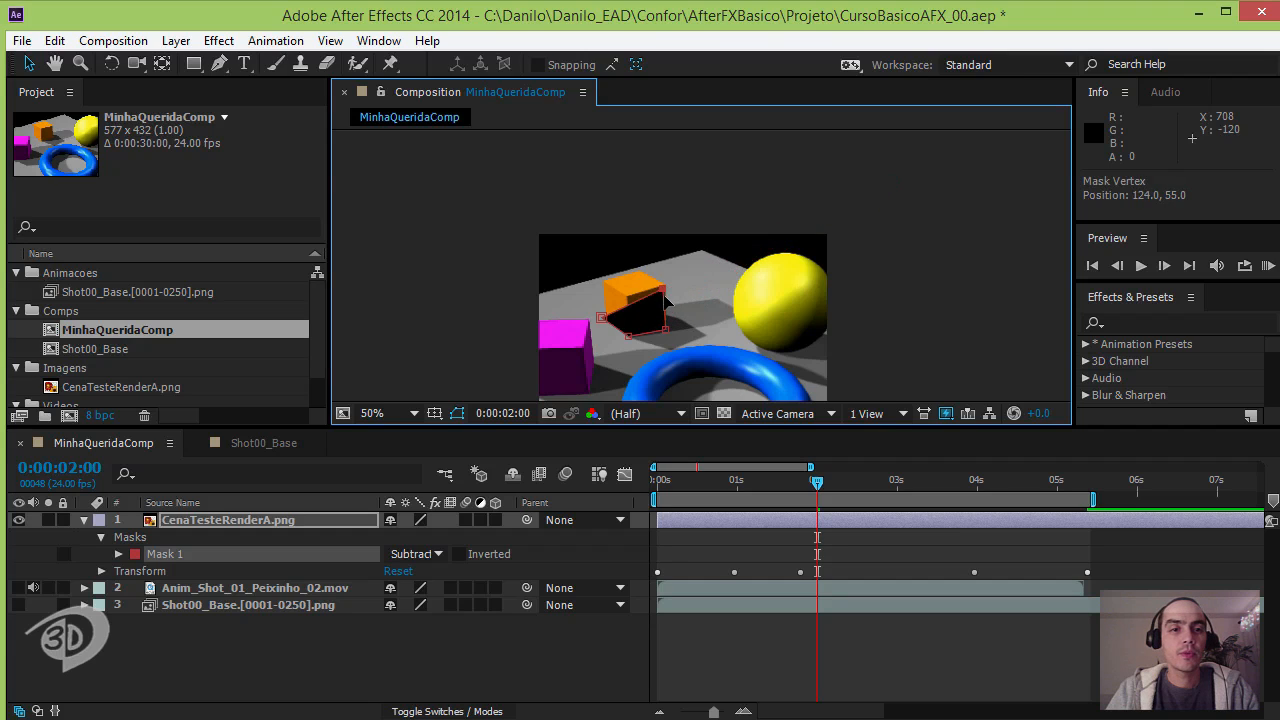
Step: Add a fifth straight vertex to the mask's upper edge with the Pen tool, fitting it and the right vertex to the orange cube's upper corners
click(219, 63)
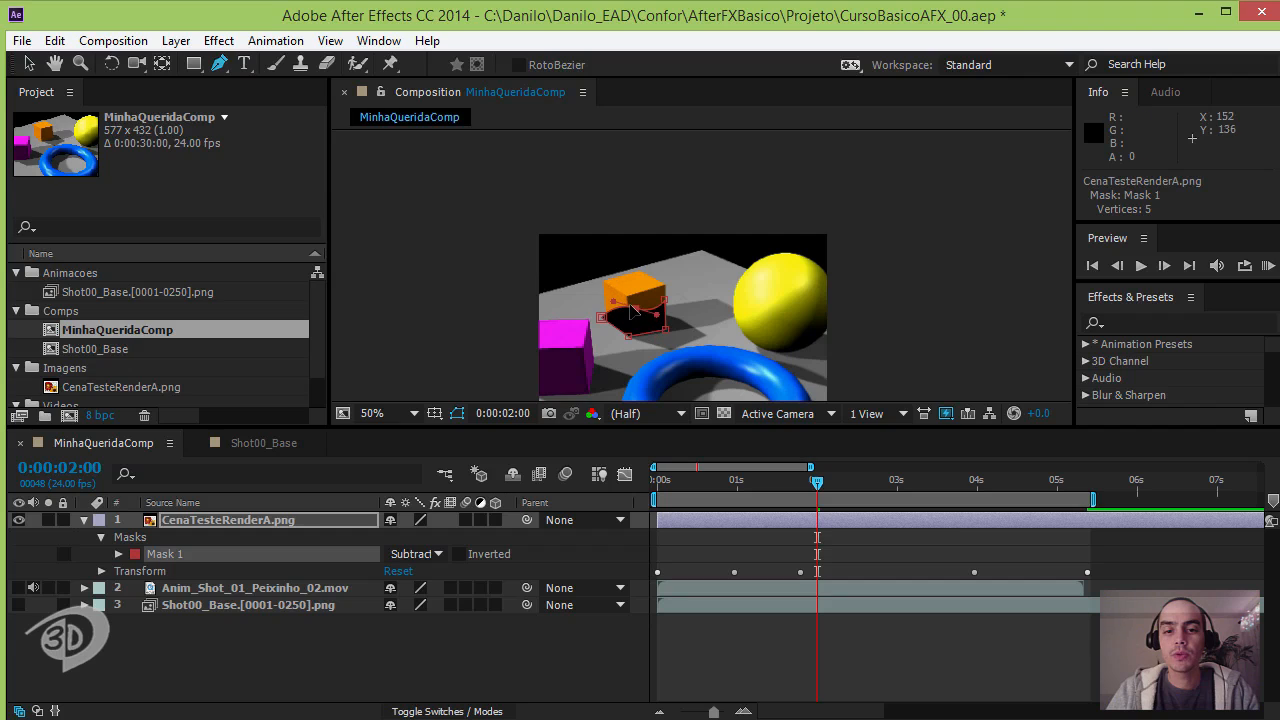
drag(632, 309, 662, 287)
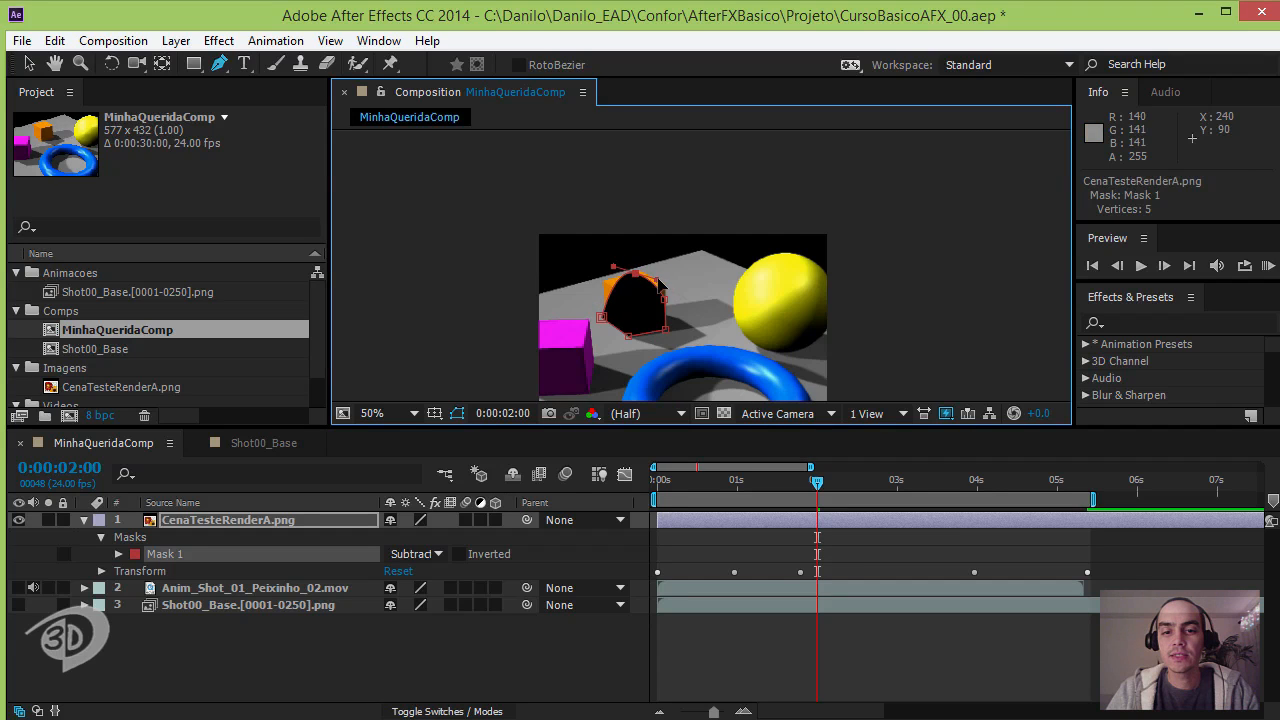
key(ctrl+z)
key(ctrl+z)
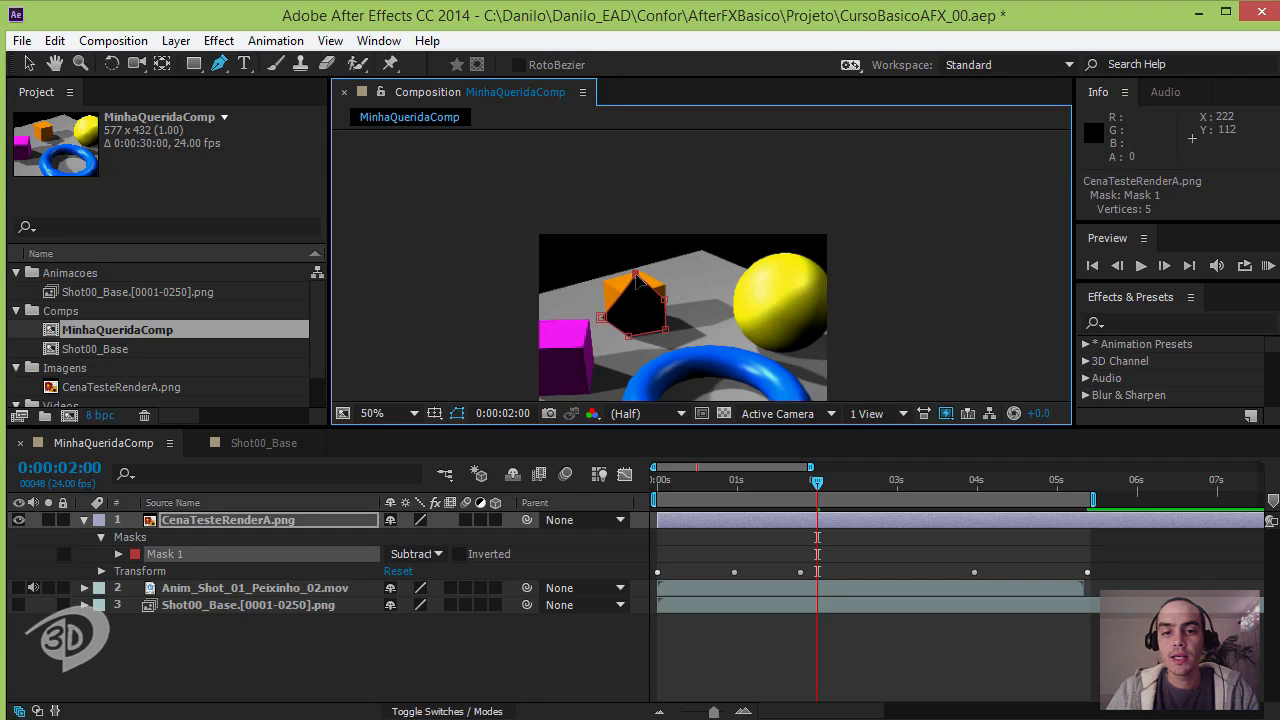
drag(637, 275, 666, 289)
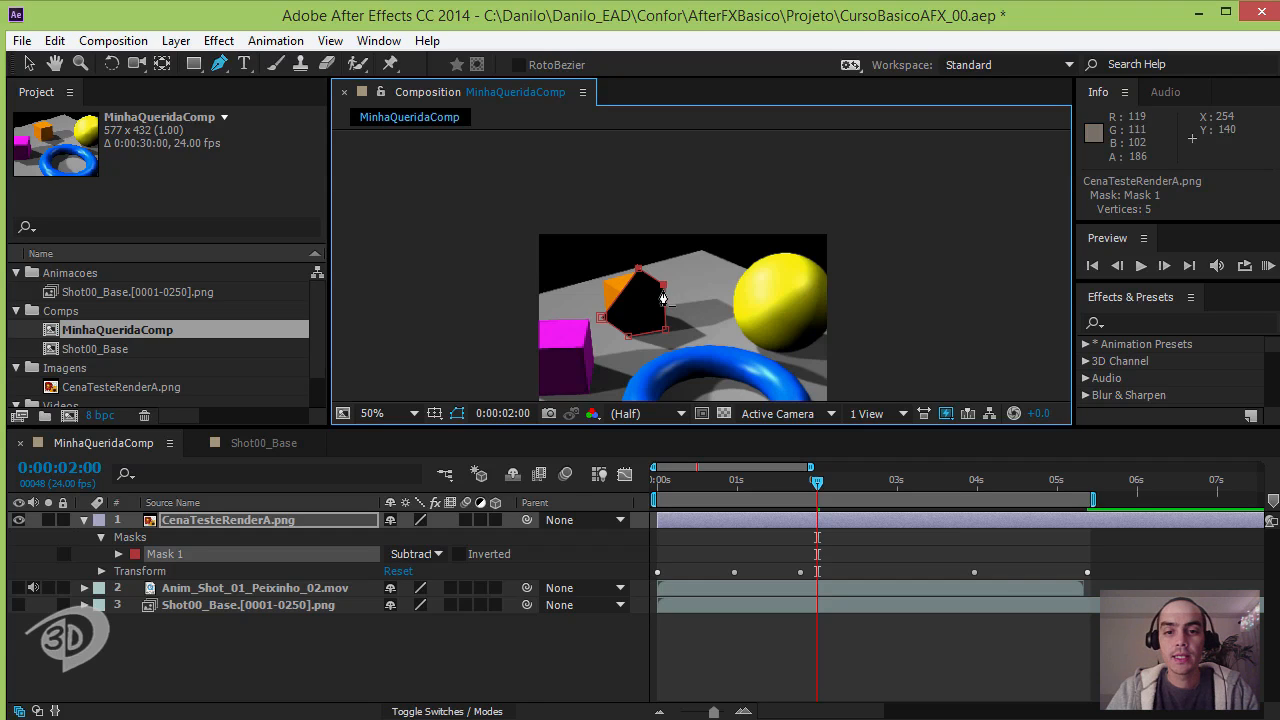
Step: Try the mask's right vertex farther inward, and return it to the orange cube's upper-right corner without curve handles
drag(663, 293, 670, 315)
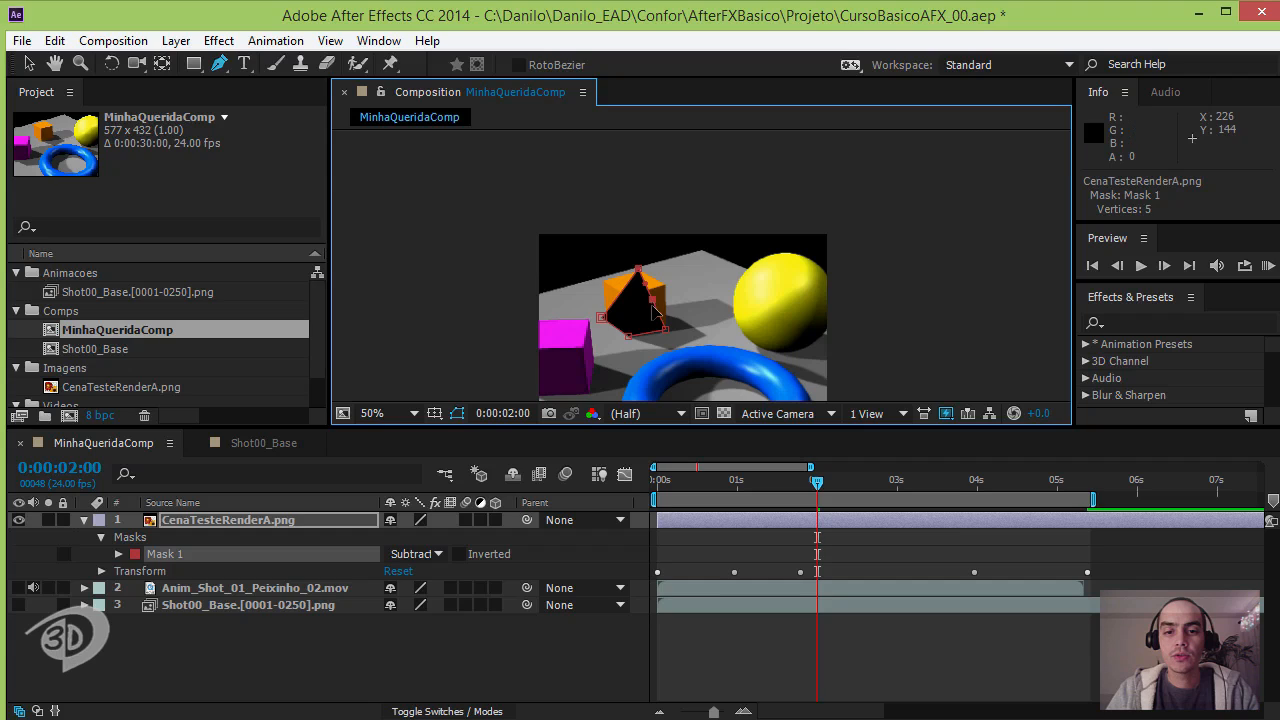
drag(665, 316, 670, 290)
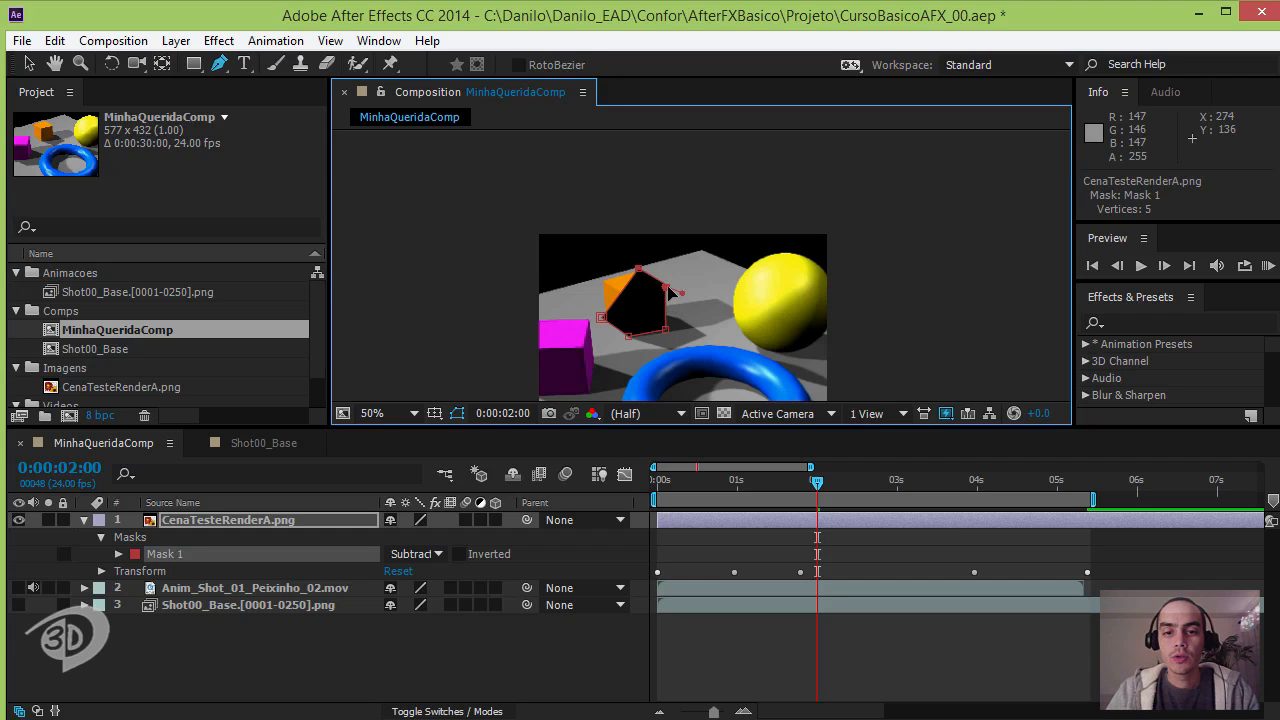
drag(670, 291, 672, 290)
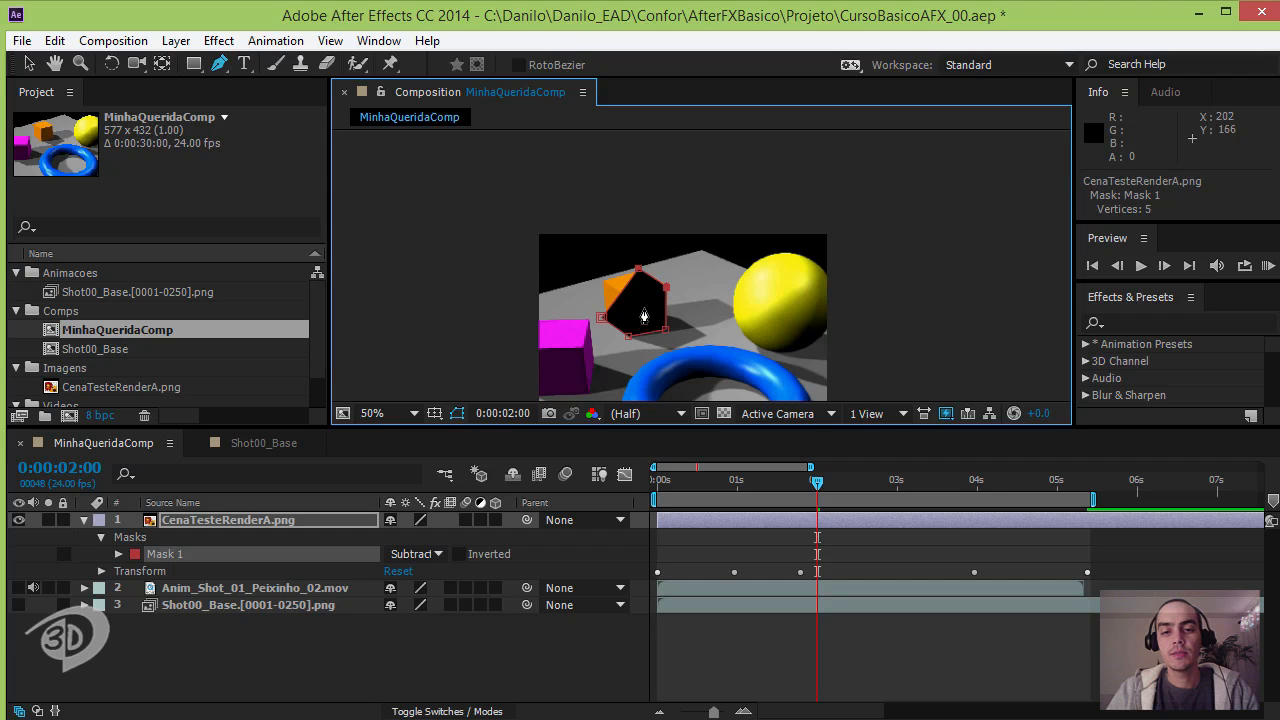
Step: Add a sixth vertex on the mask's diagonal left edge with the Pen tool and move it to the orange cube's upper-left corner
key(period)
key(period)
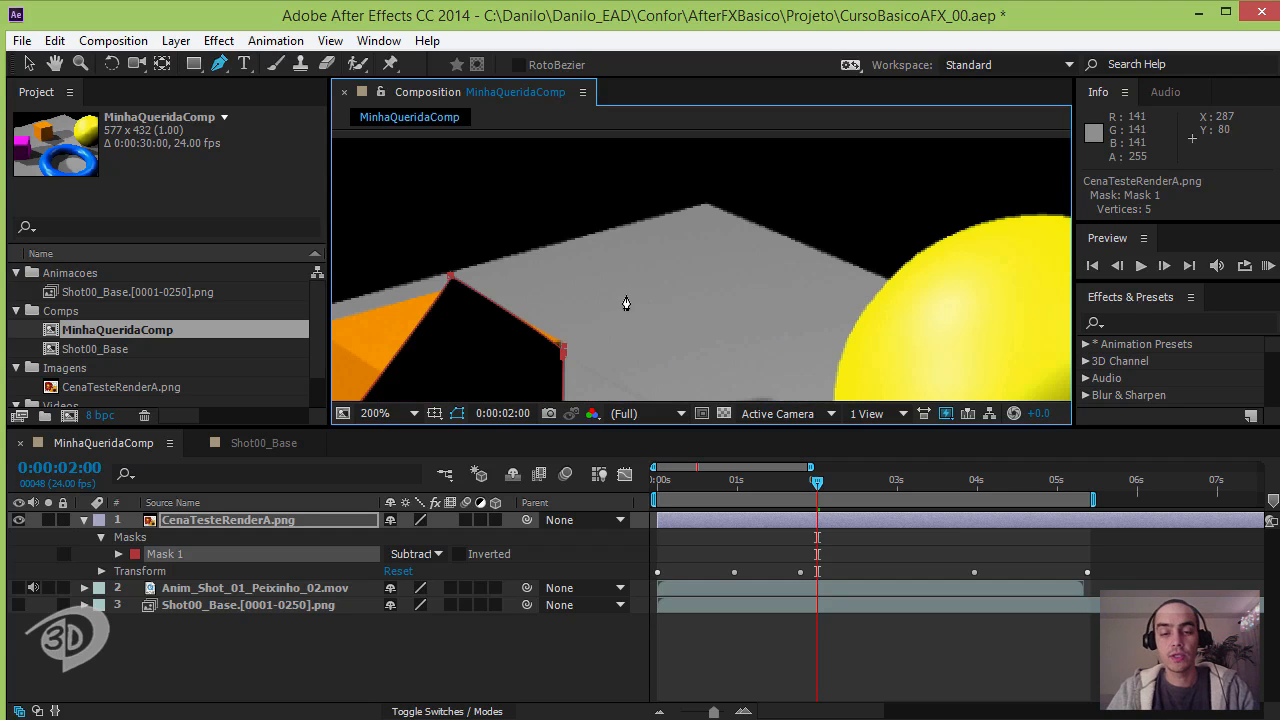
key(h)
drag(647, 278, 867, 142)
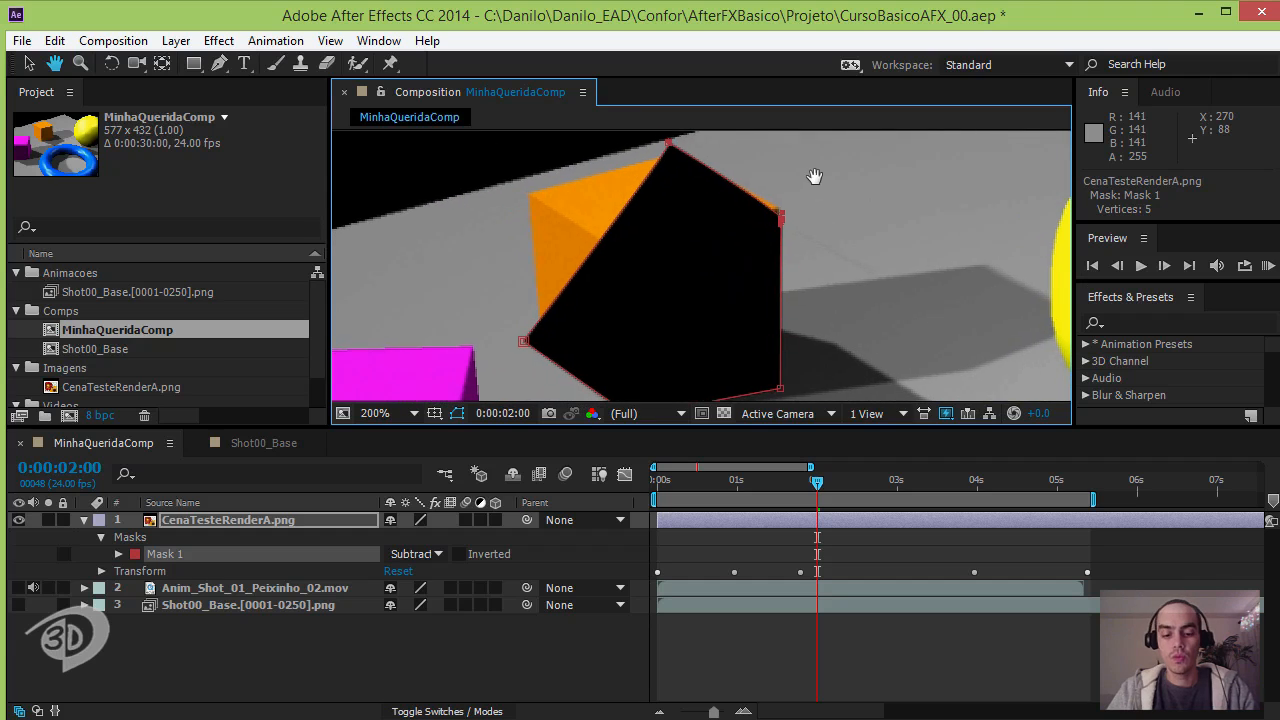
key(g)
key(h)
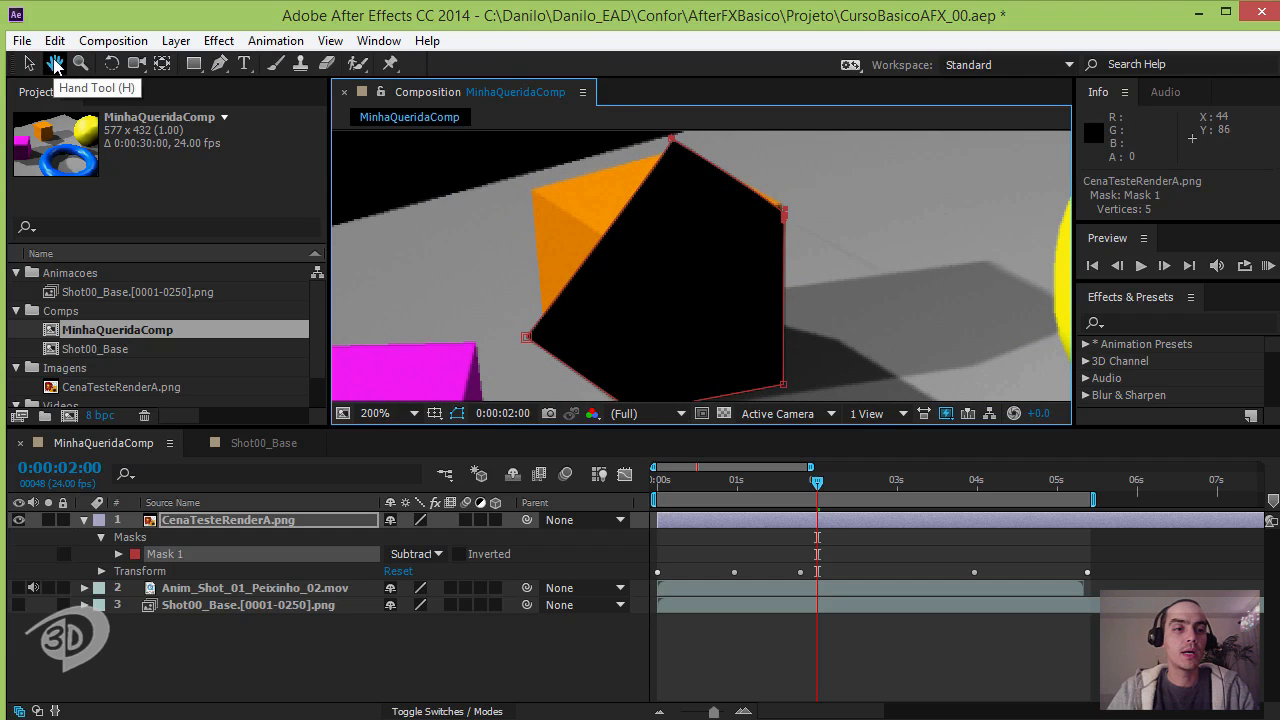
drag(877, 232, 893, 240)
key(g)
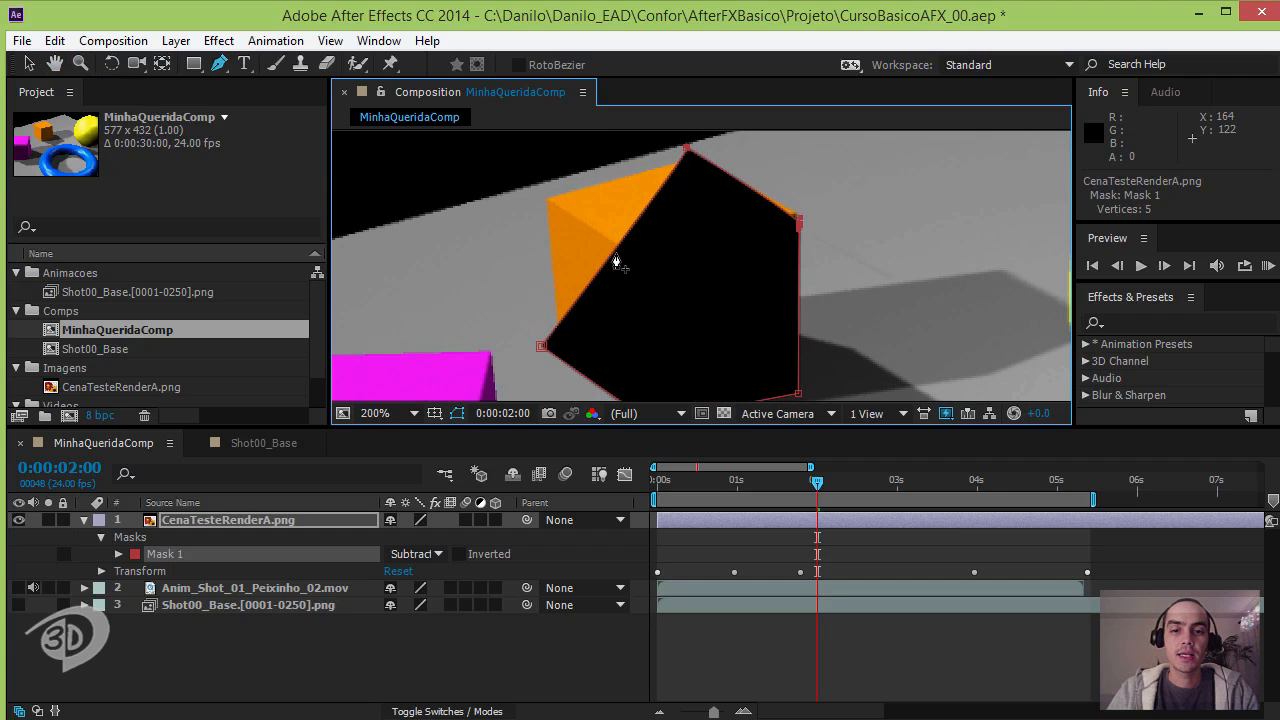
click(617, 257)
drag(603, 245, 550, 202)
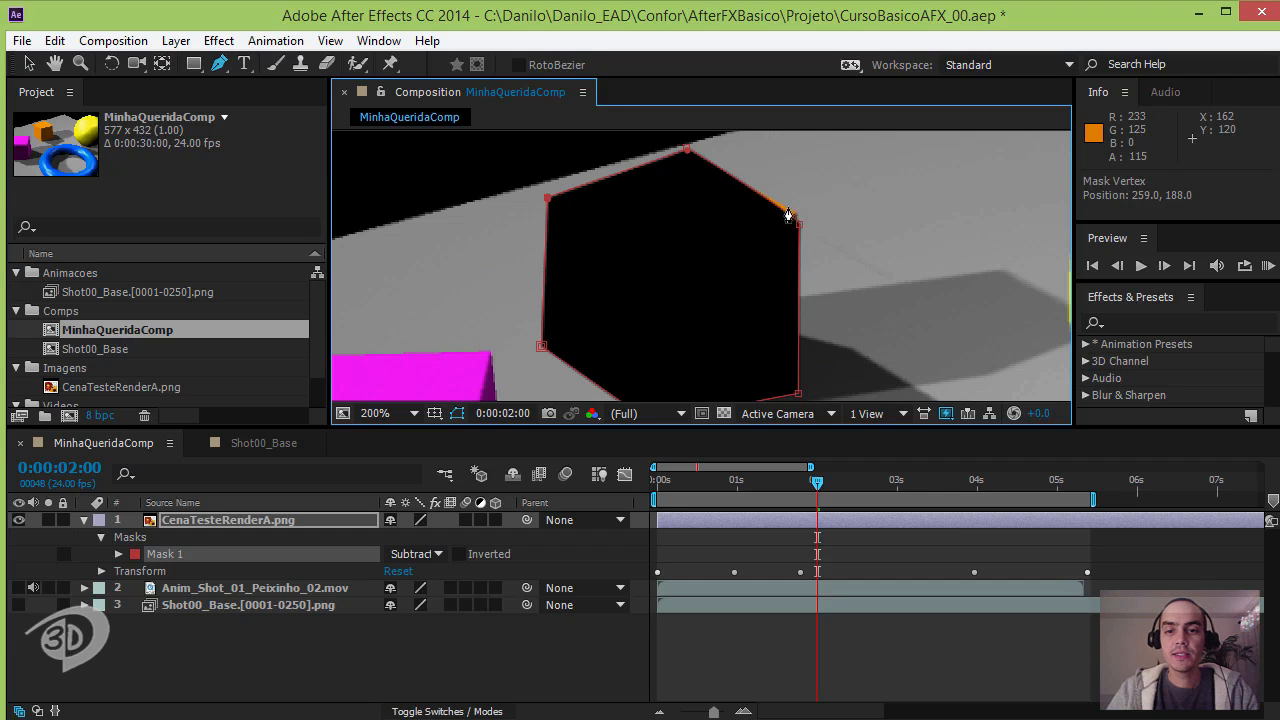
Step: Nudge the mask's right vertex up to cover the cube's remaining orange edge, and deselect the mask
drag(798, 215, 803, 217)
key(comma)
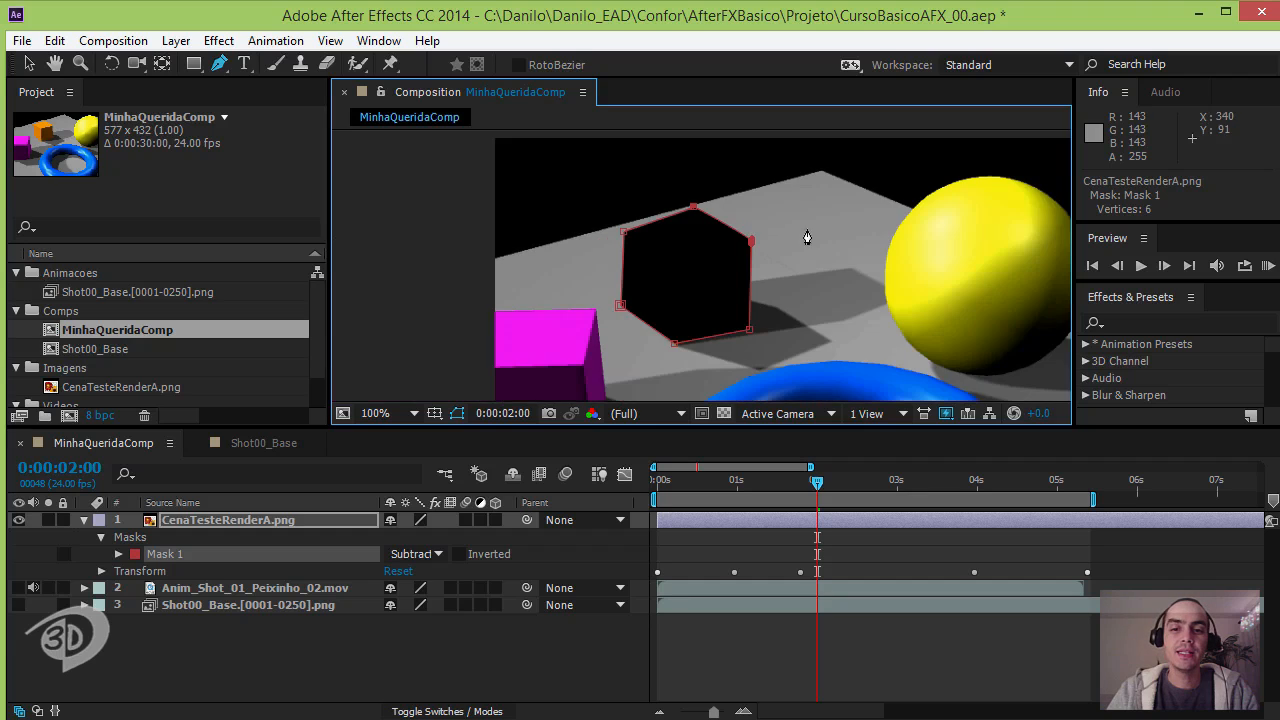
click(566, 651)
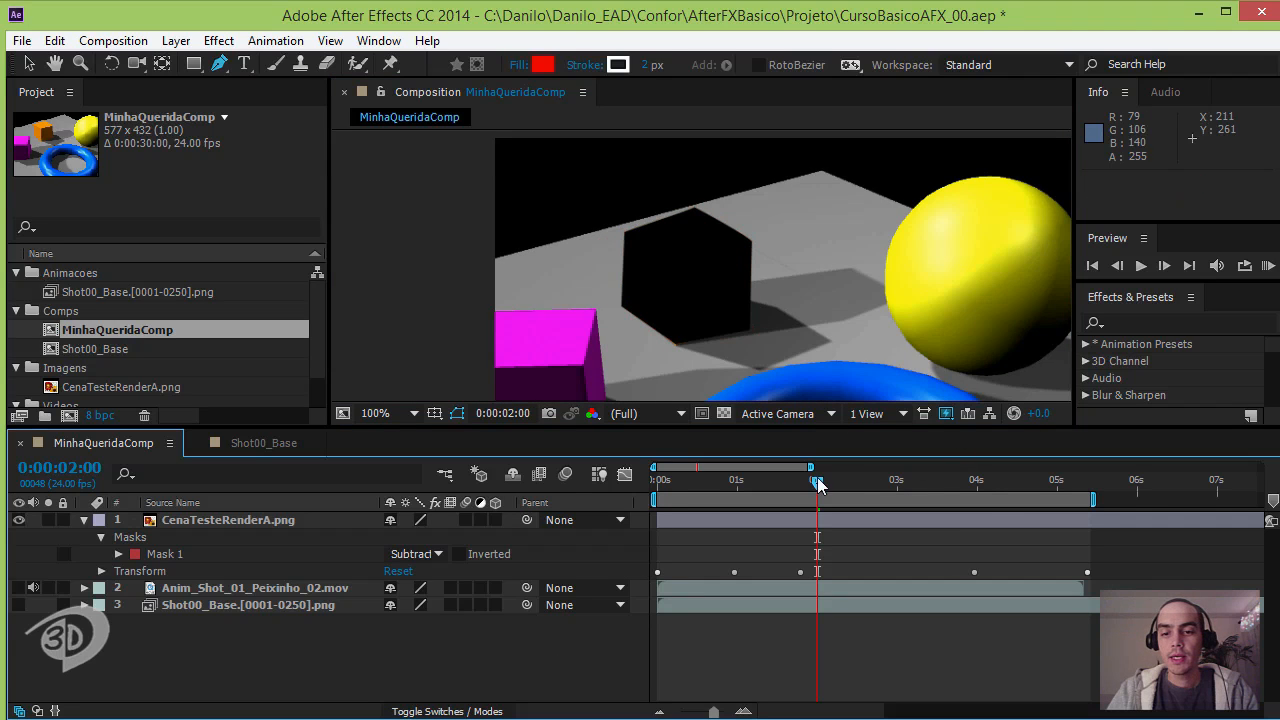
Step: Make the Anim_Shot_01_Peixinho_02.mov layer visible and scrub the timeline to check the video through the cube cut-out
drag(818, 484, 807, 517)
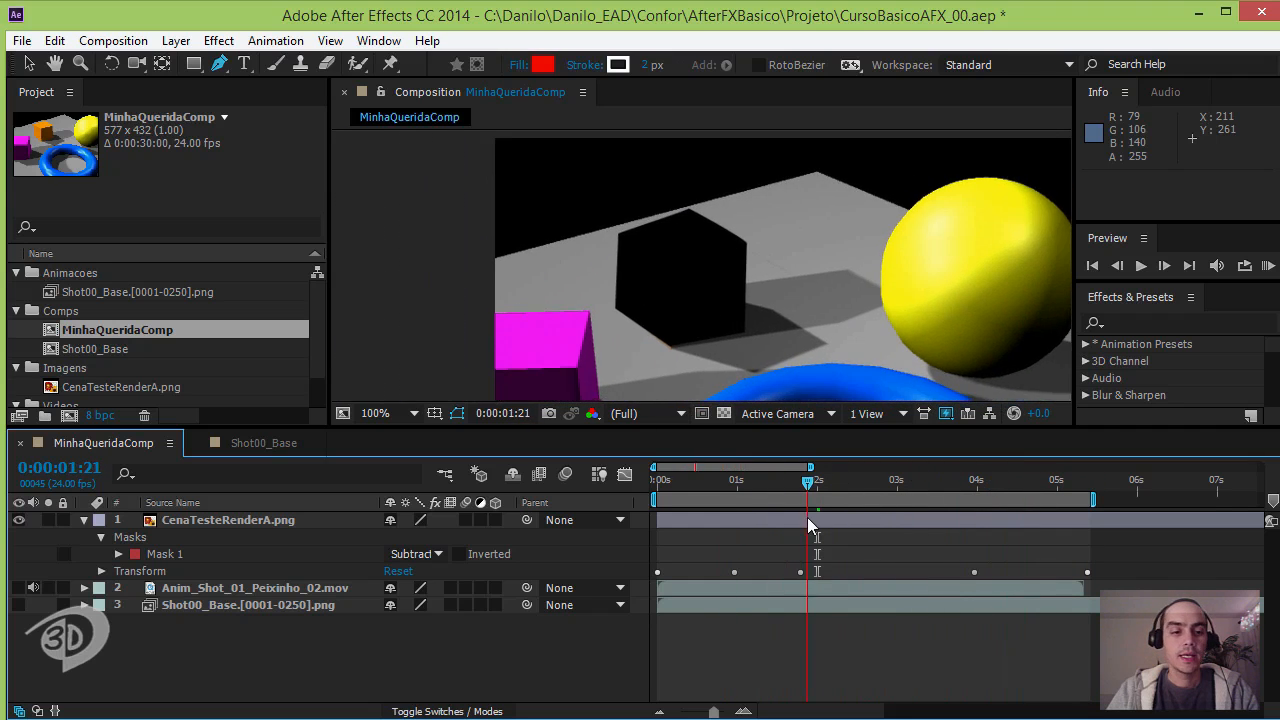
click(18, 588)
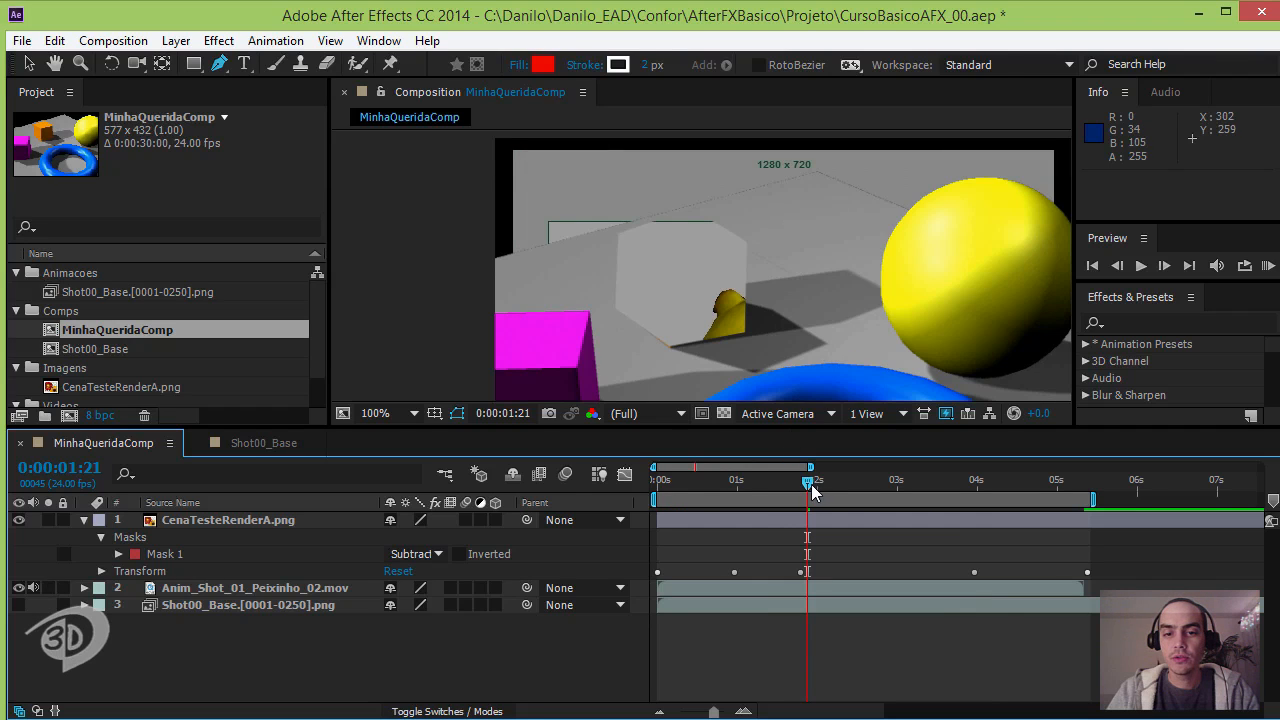
drag(812, 489, 1094, 449)
drag(1017, 462, 804, 478)
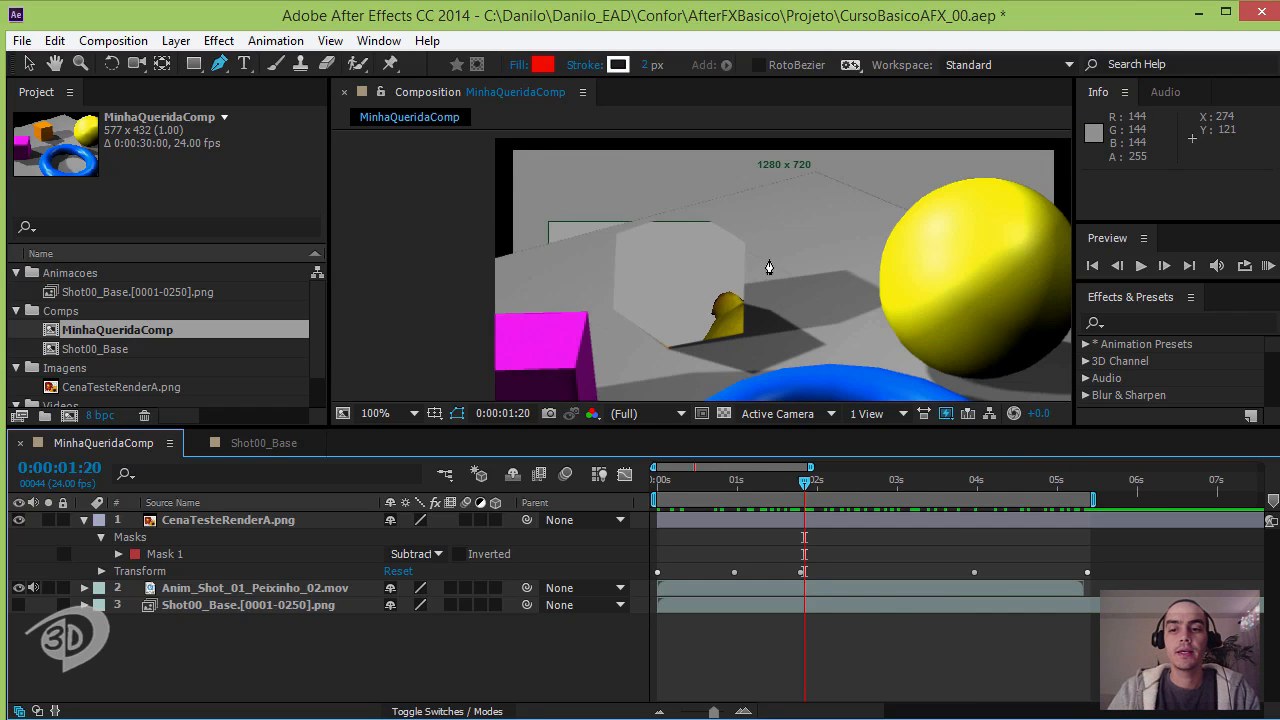
drag(807, 485, 747, 484)
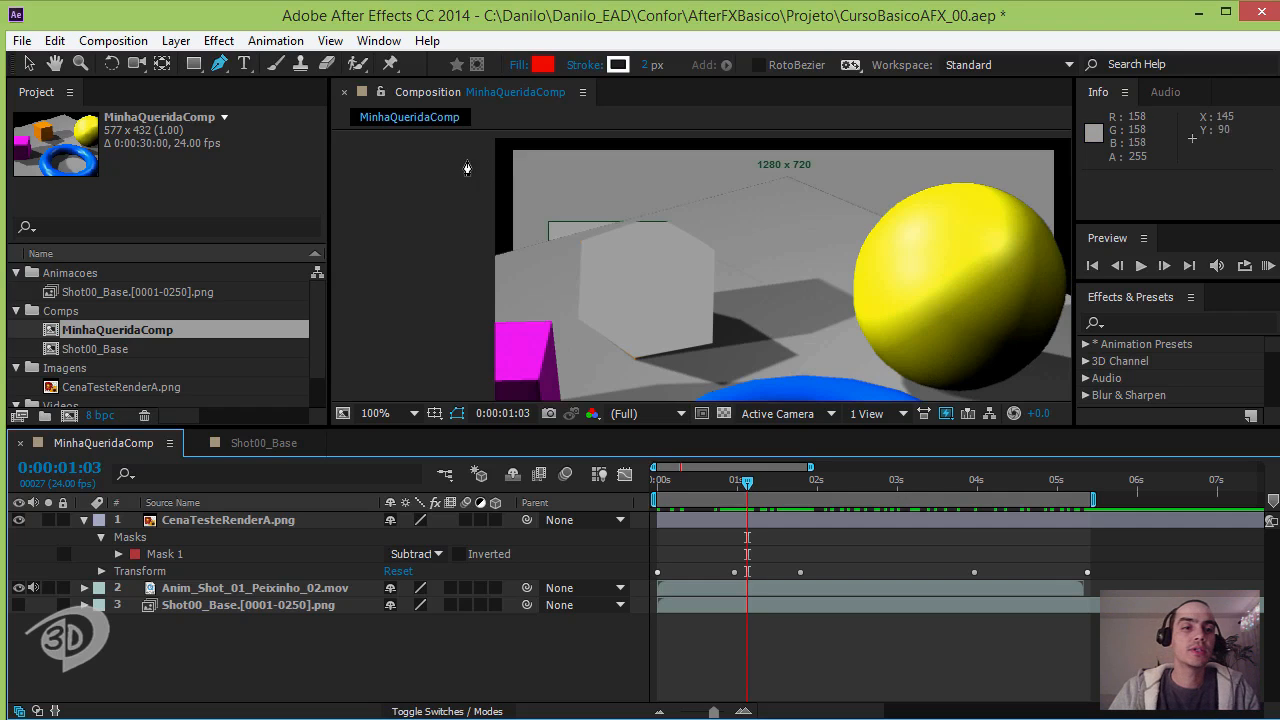
Step: Draw a red circular shape covering the yellow sphere with the Ellipse Tool, and collapse the CenaTesteRenderA.png layer's properties
click(193, 66)
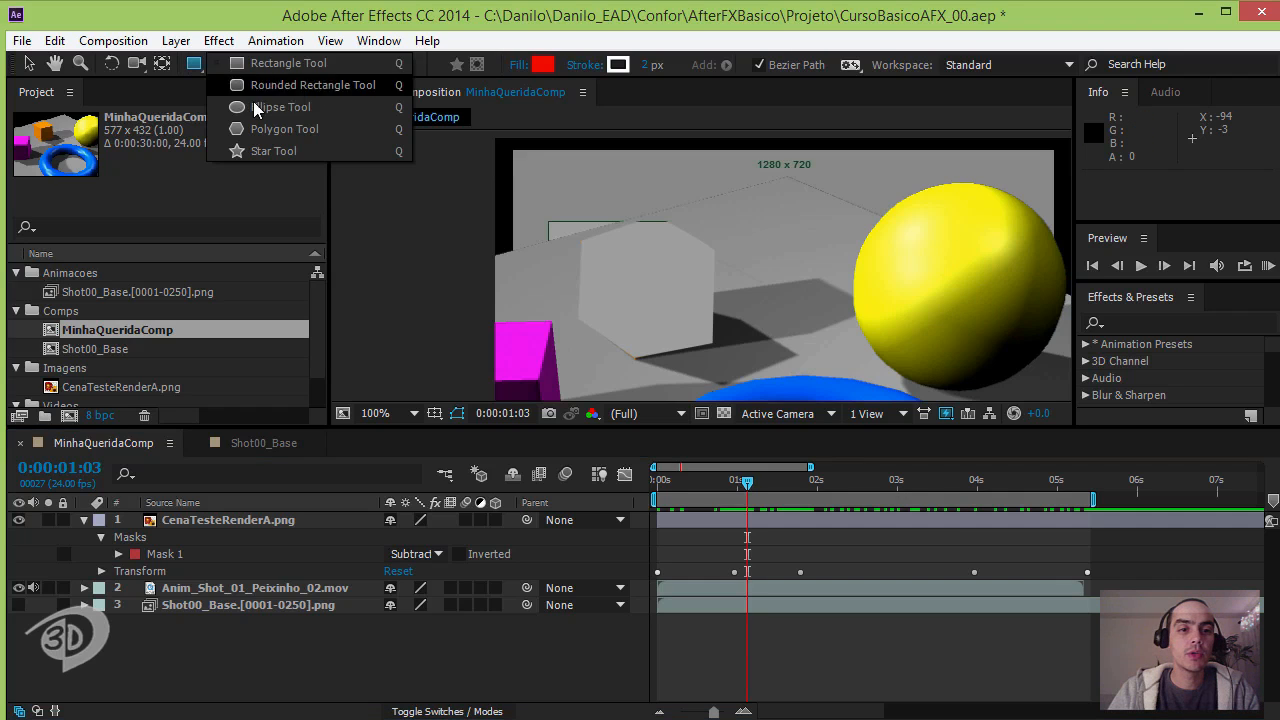
click(313, 107)
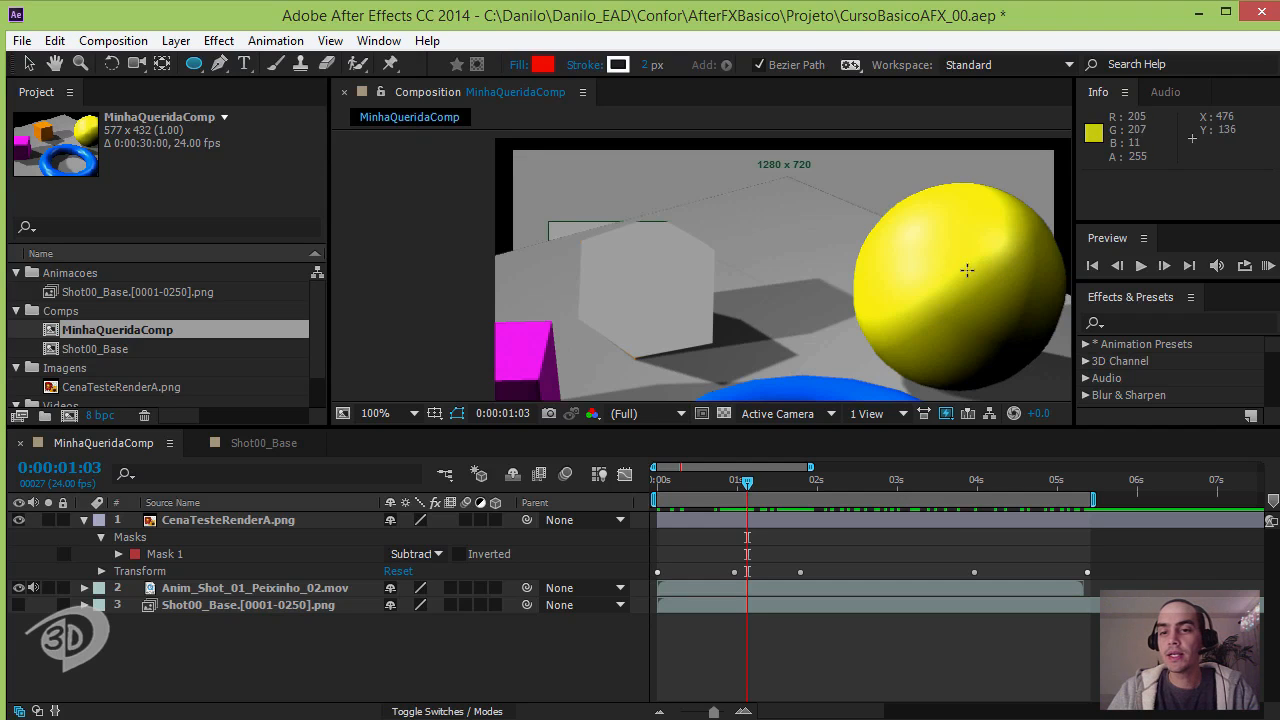
drag(898, 208, 1065, 386)
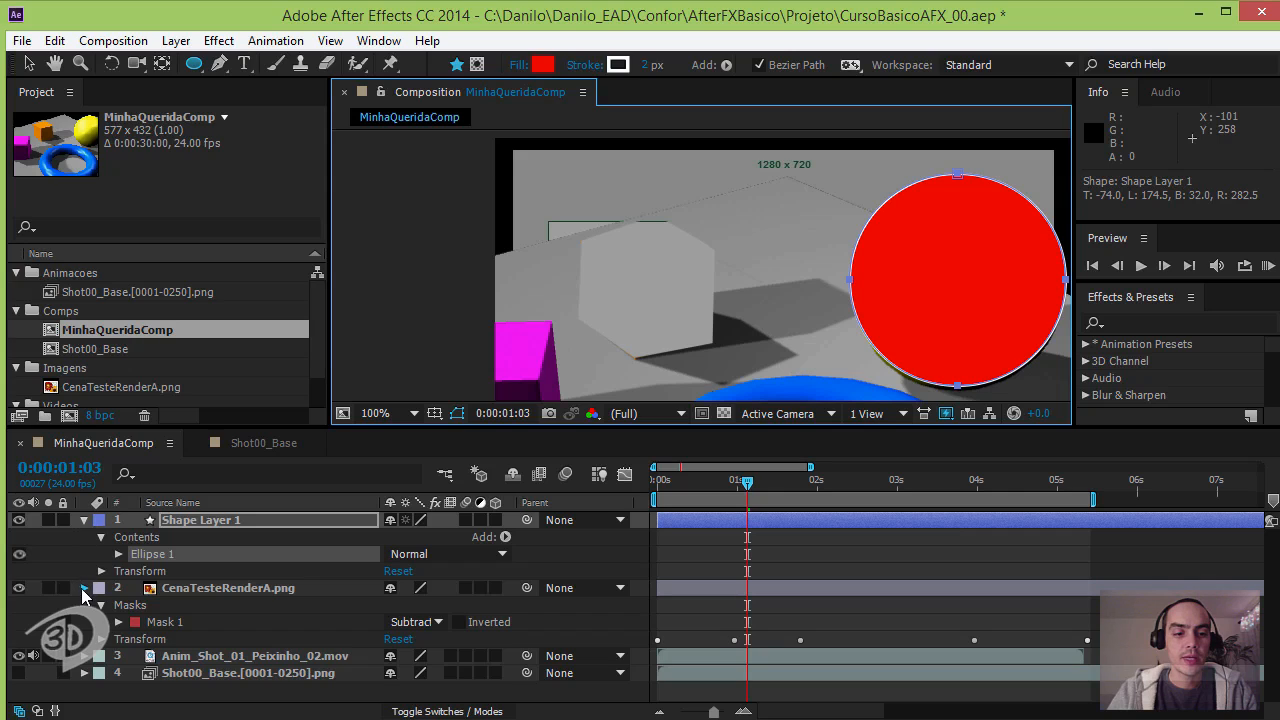
click(84, 589)
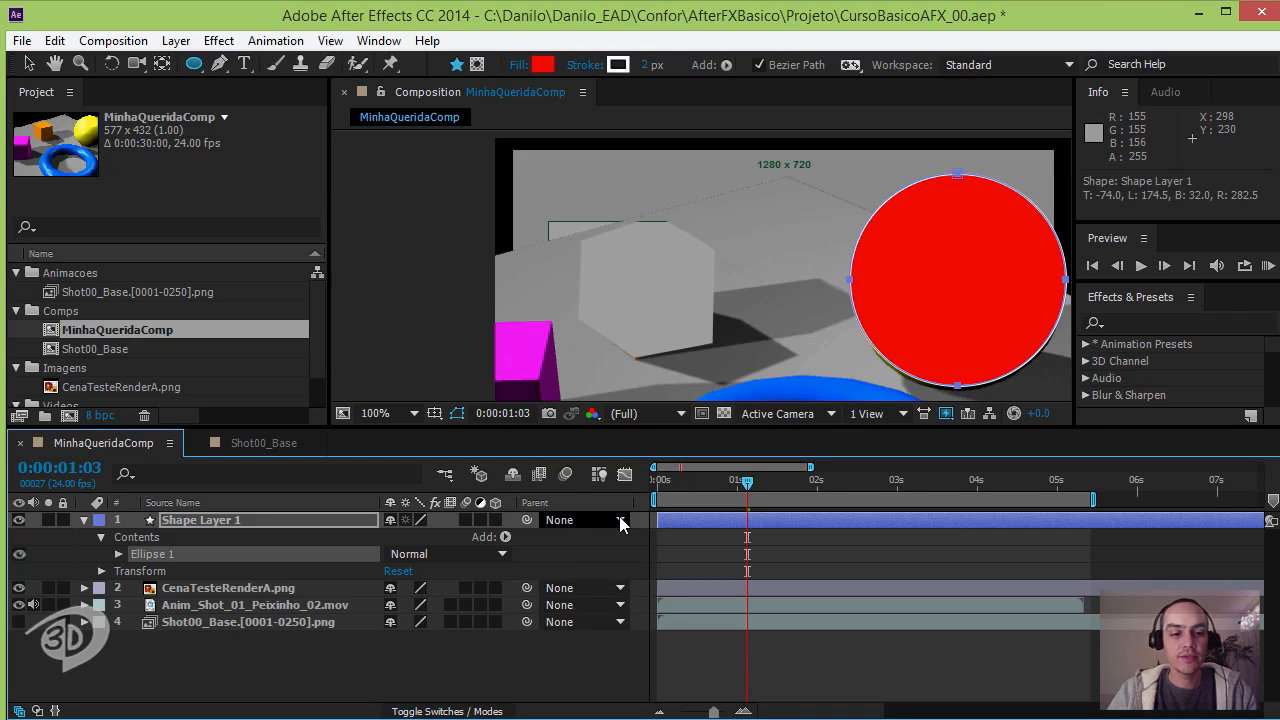
click(460, 556)
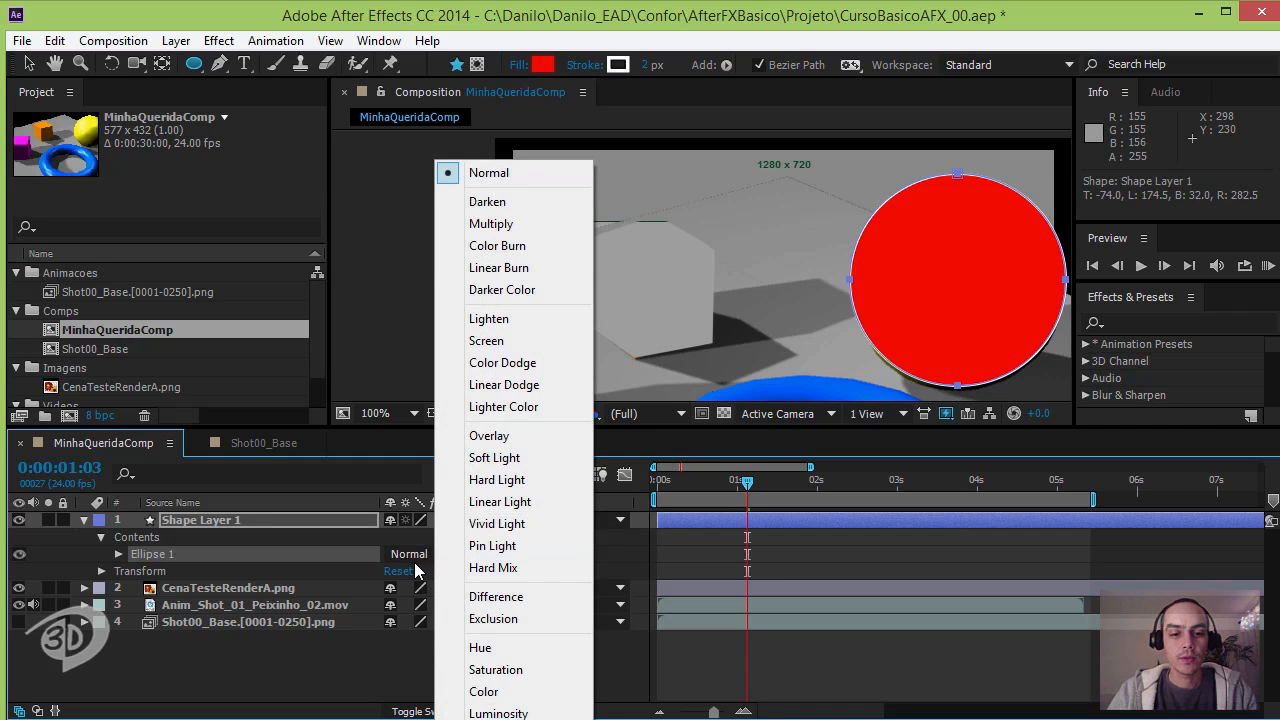
click(618, 520)
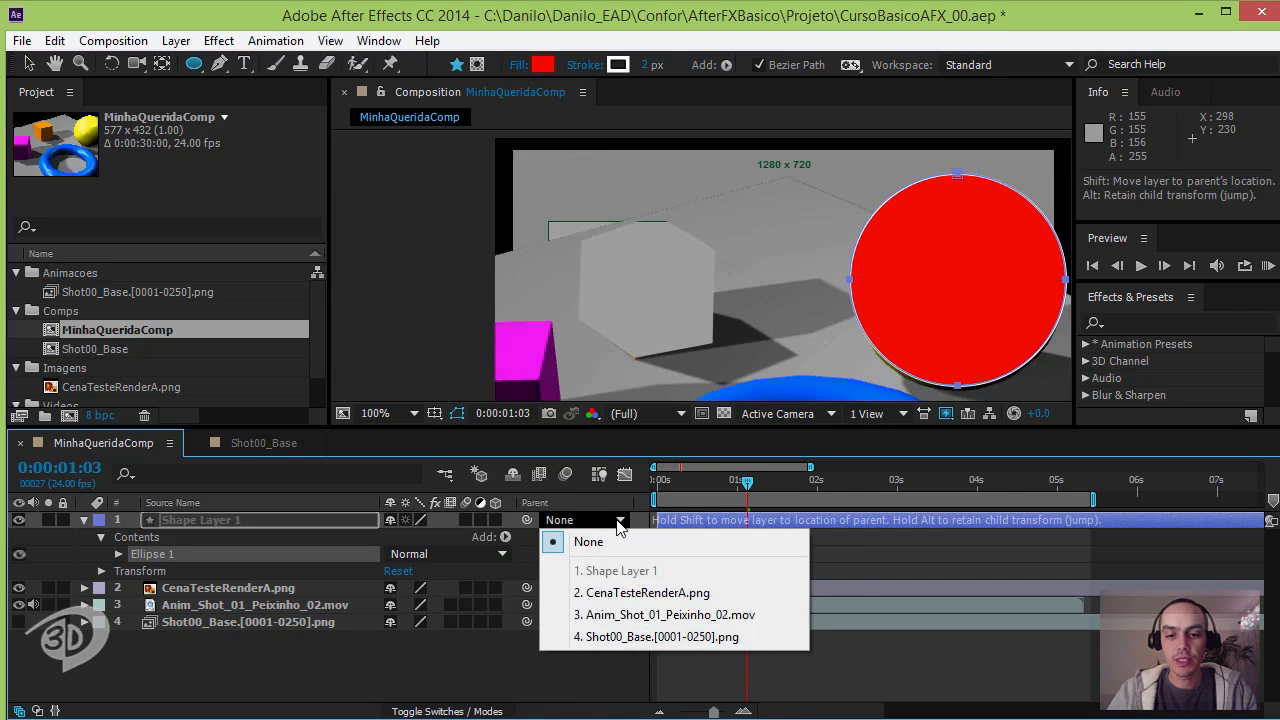
click(383, 656)
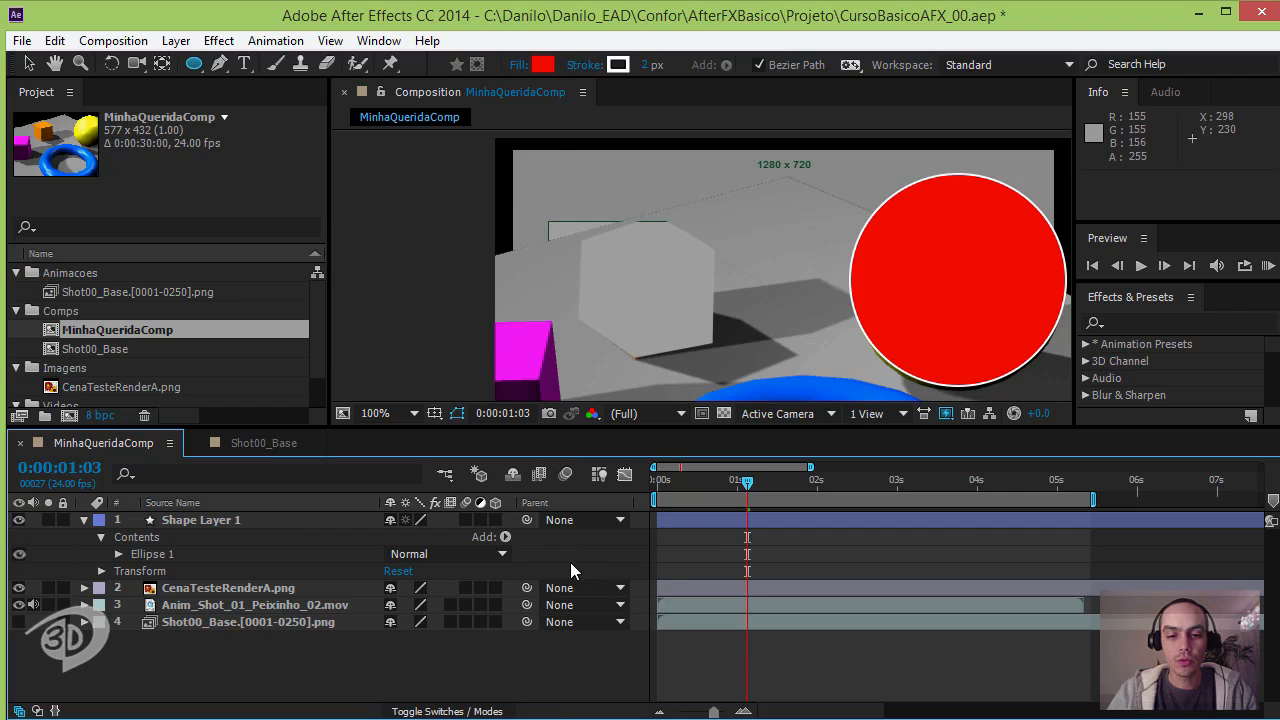
click(617, 589)
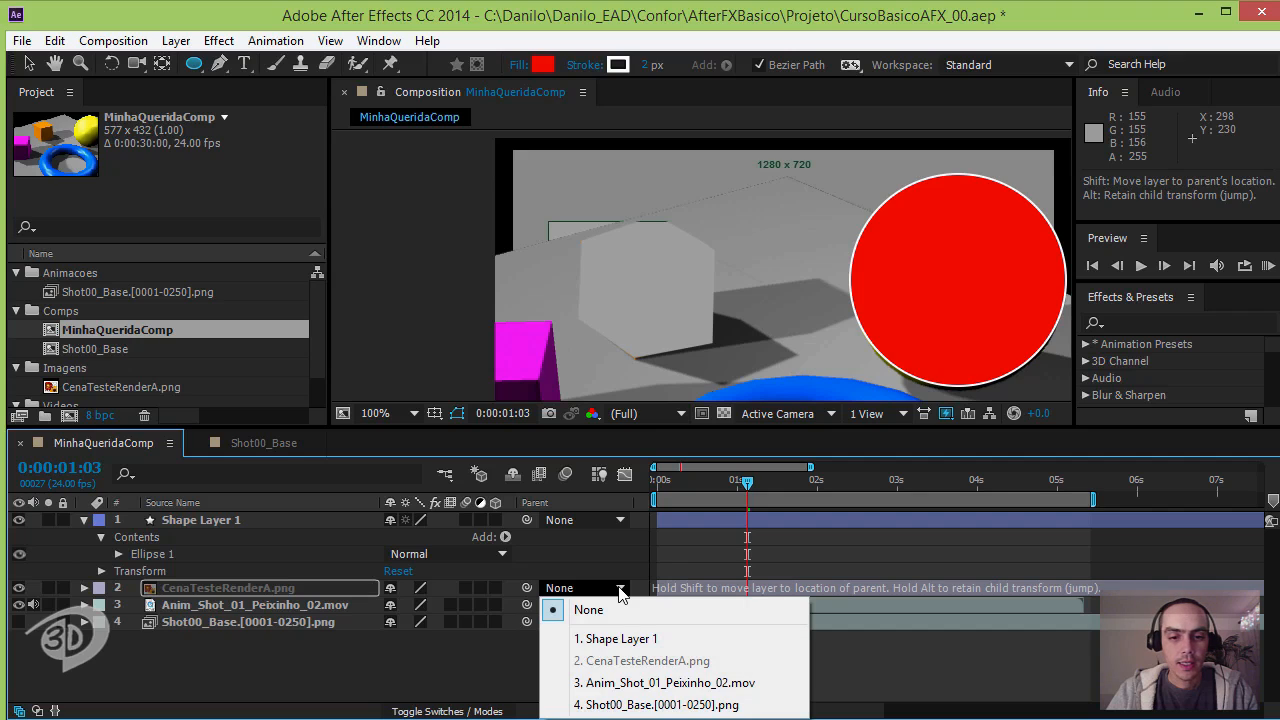
click(464, 684)
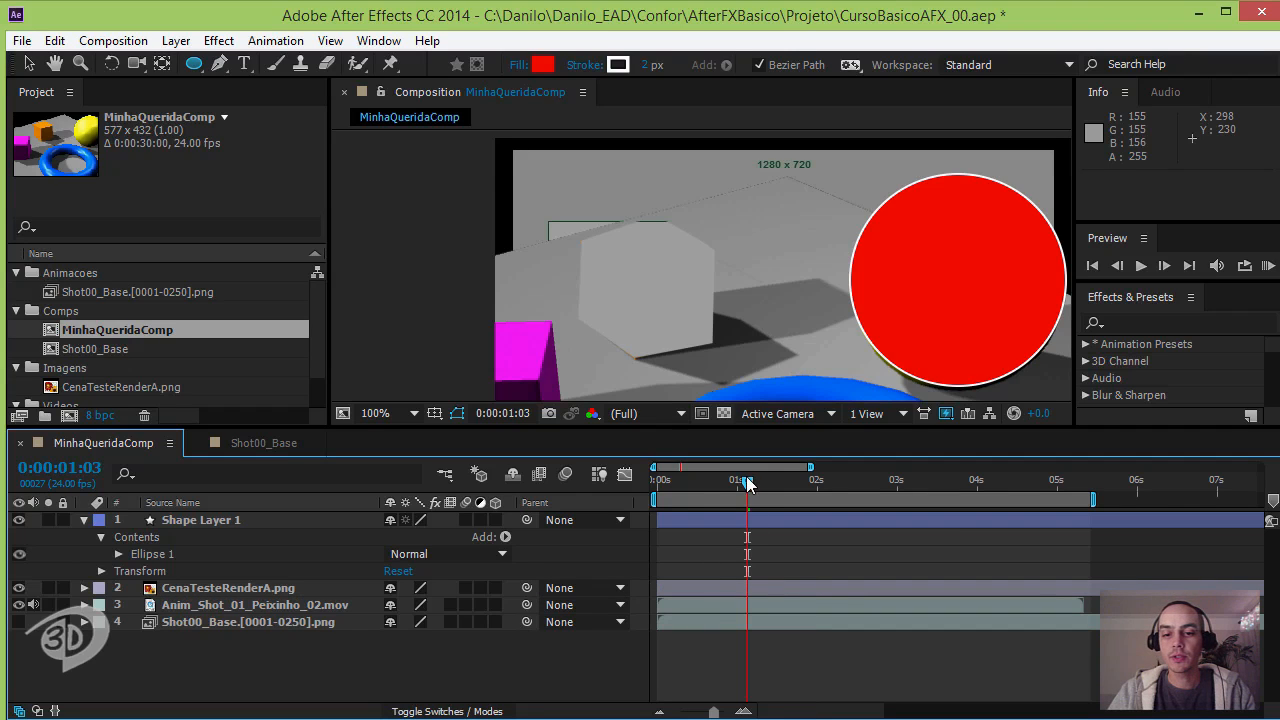
Step: Enlarge the composition view and scrub the timeline to compare the red circle's position with the animated image
mouse_move(745, 488)
mouse_down()
mouse_move(1114, 460)
mouse_move(942, 458)
mouse_move(756, 489)
mouse_up()
key(comma)
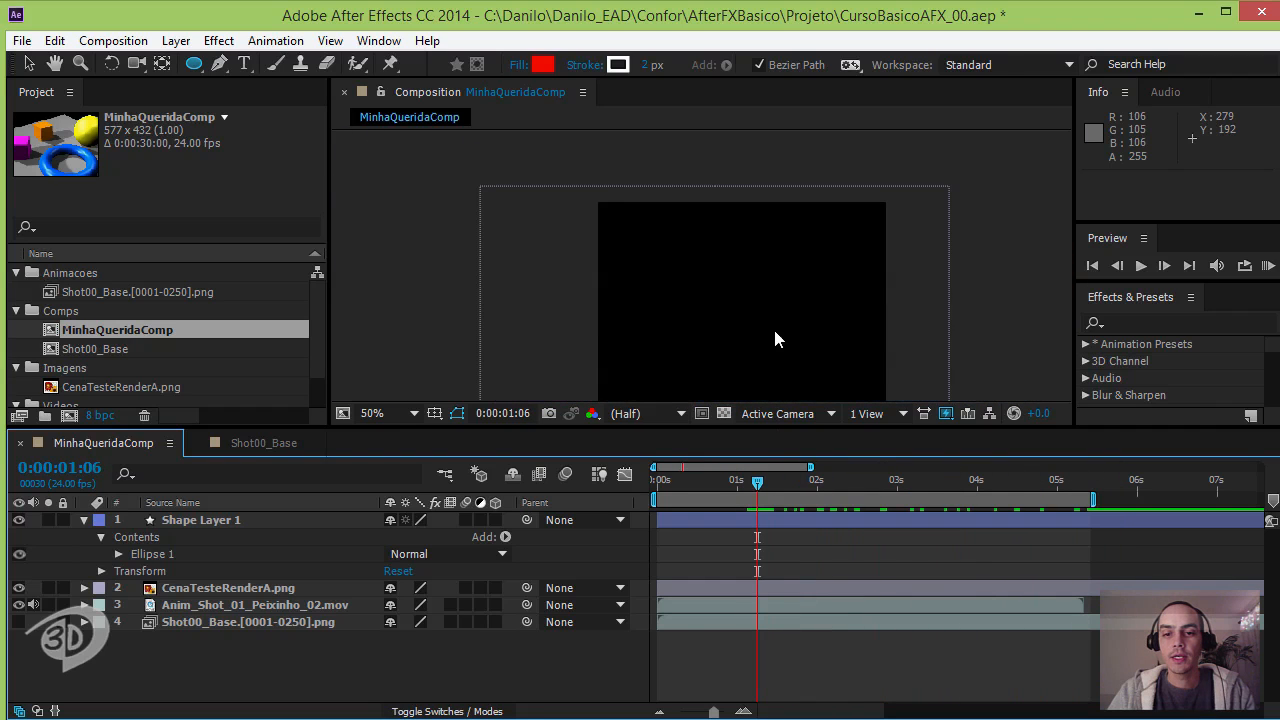
drag(740, 427, 816, 493)
drag(816, 542, 761, 544)
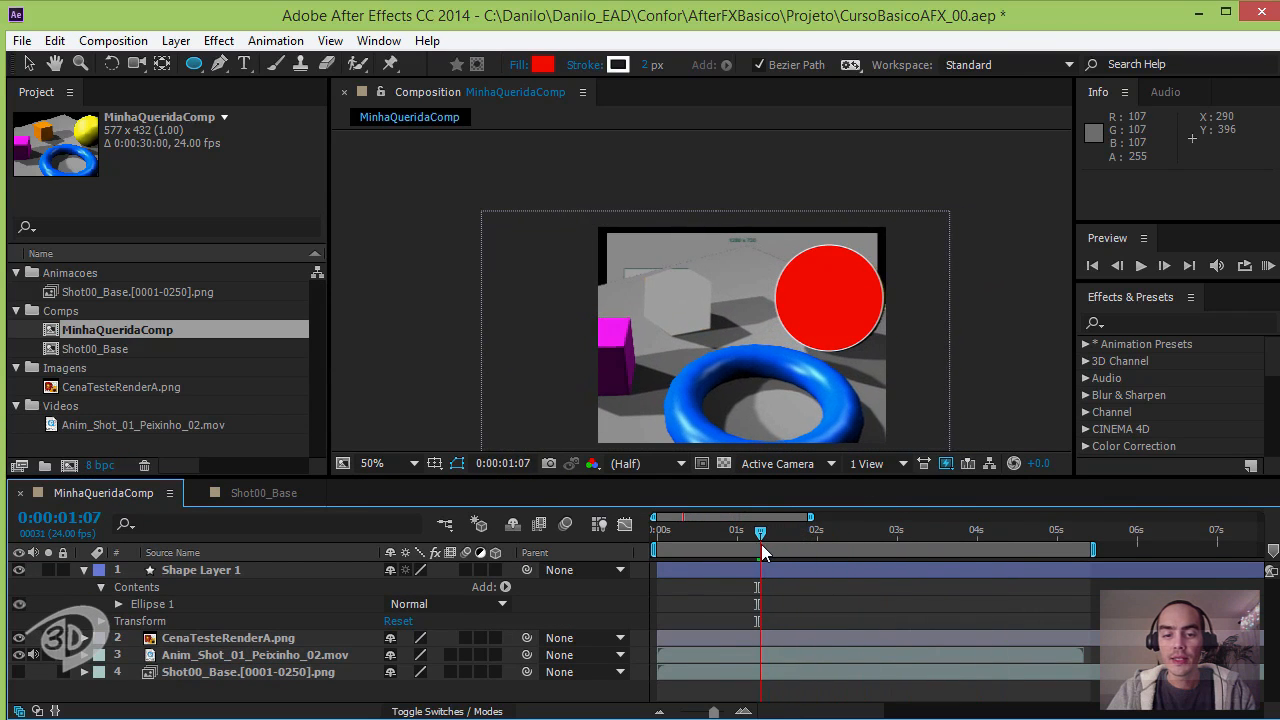
Step: Parent Shape Layer 1 to the CenaTesteRenderA.png layer and scrub the timeline to check the circle's movement
click(565, 568)
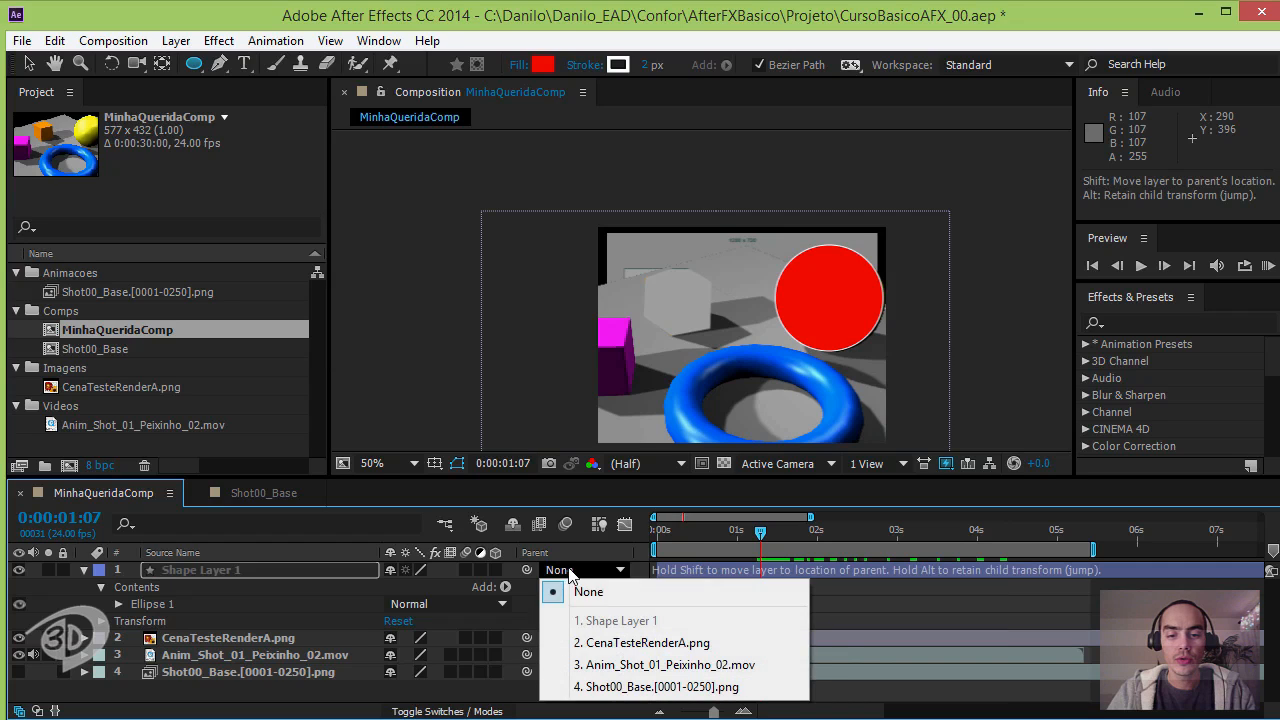
click(624, 646)
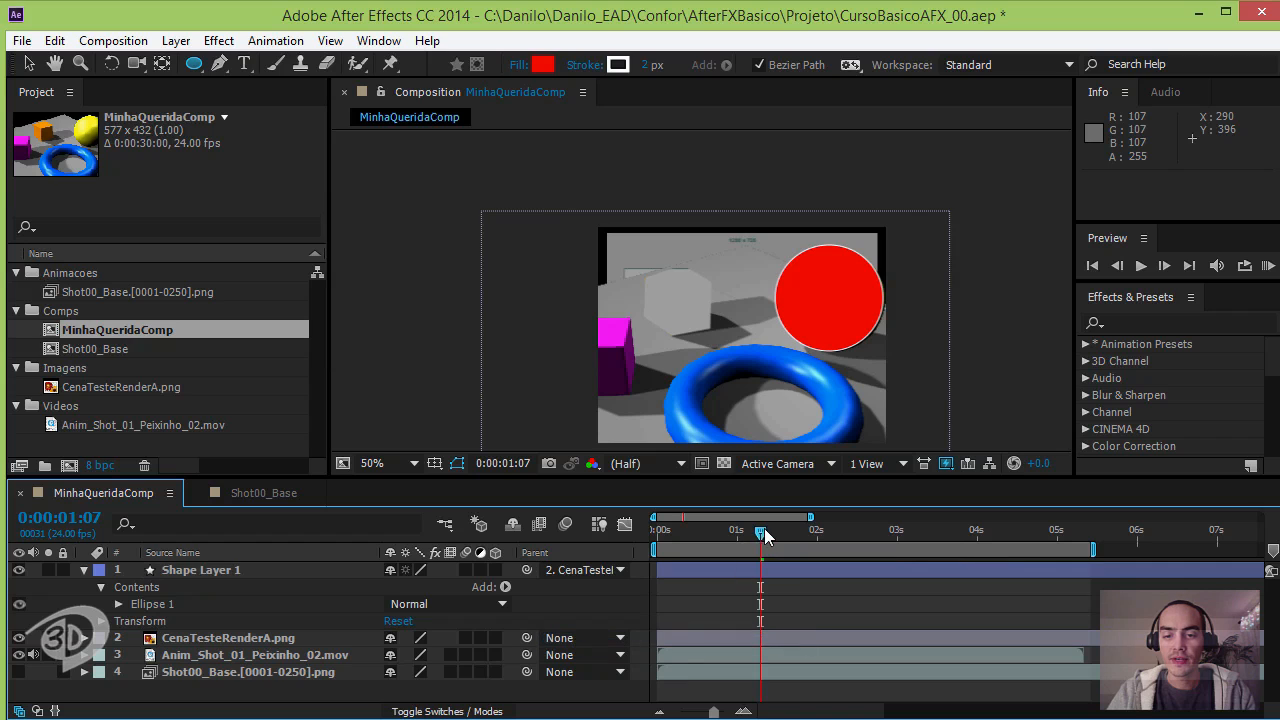
drag(764, 528, 723, 569)
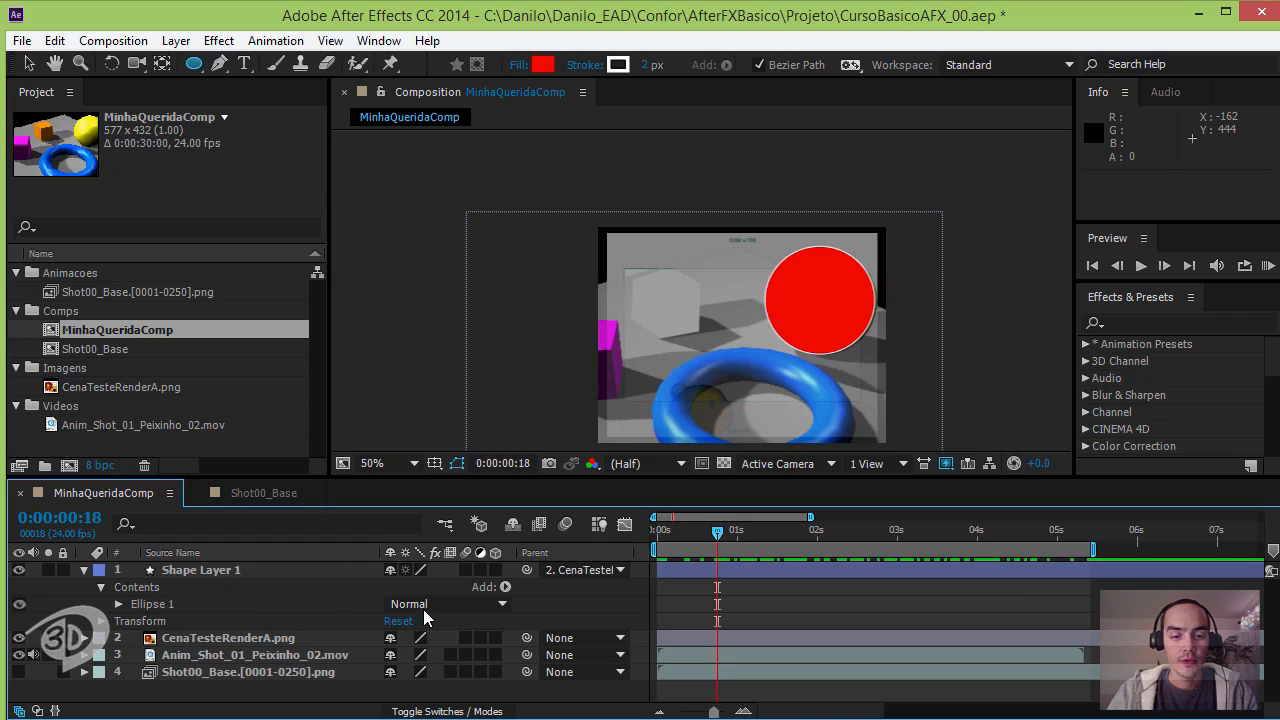
Step: Try the Multiply and Linear Dodge blending modes on Ellipse 1, leaving it set to Multiply
click(505, 587)
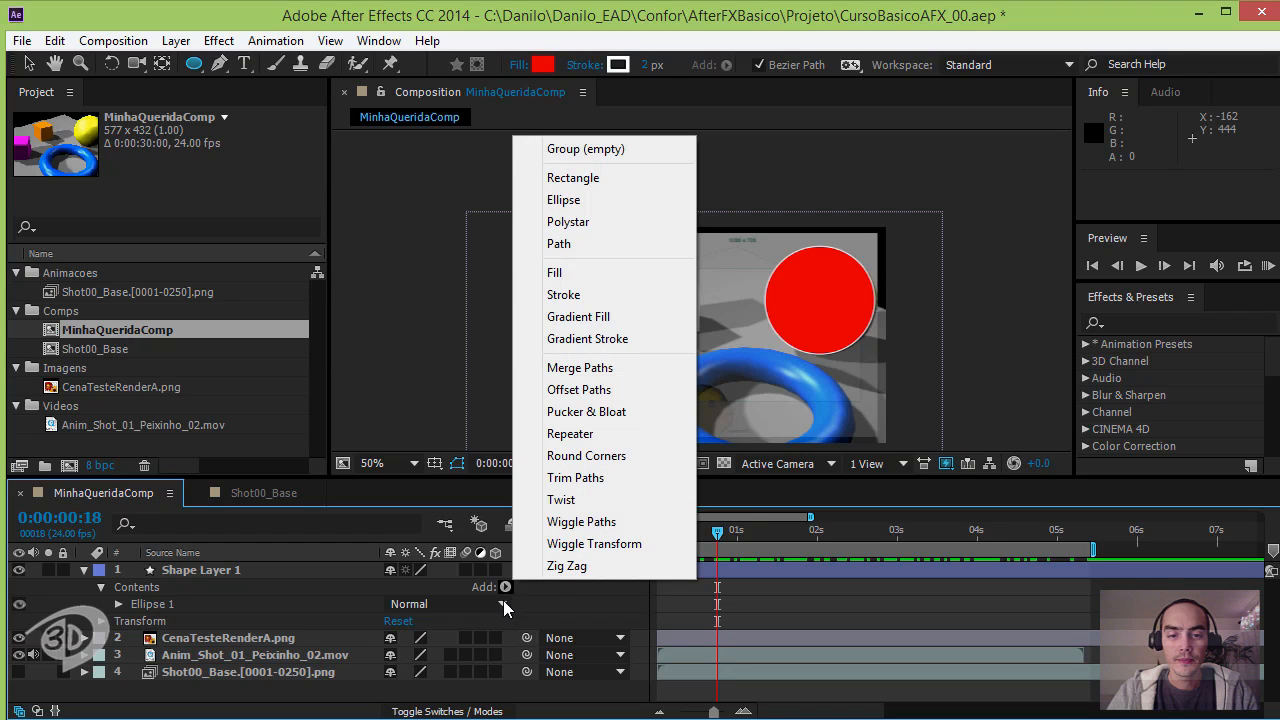
click(503, 606)
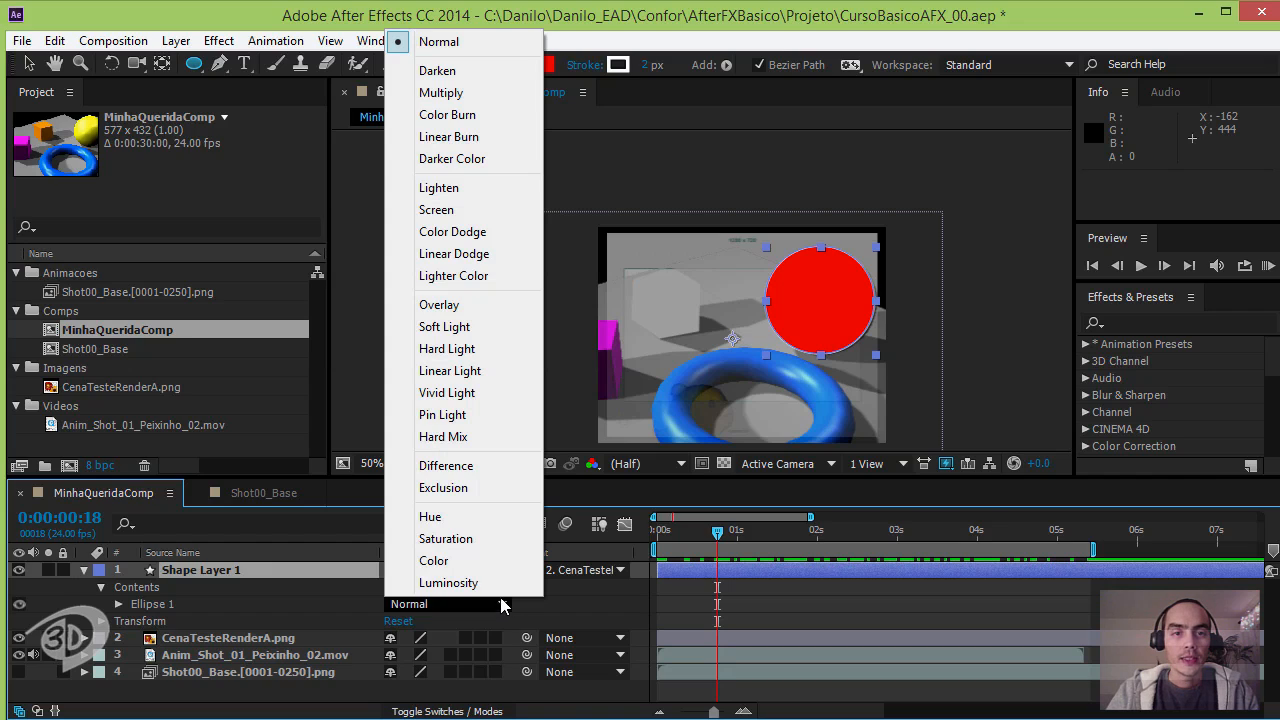
click(441, 93)
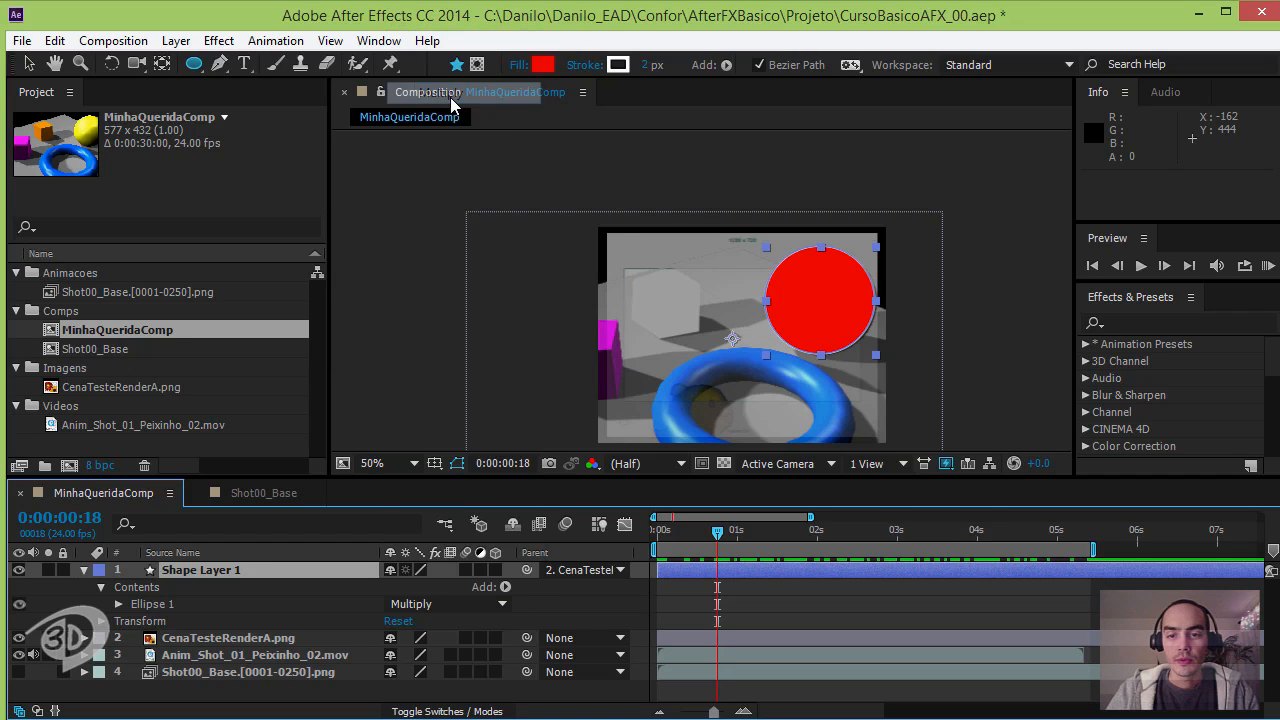
click(503, 606)
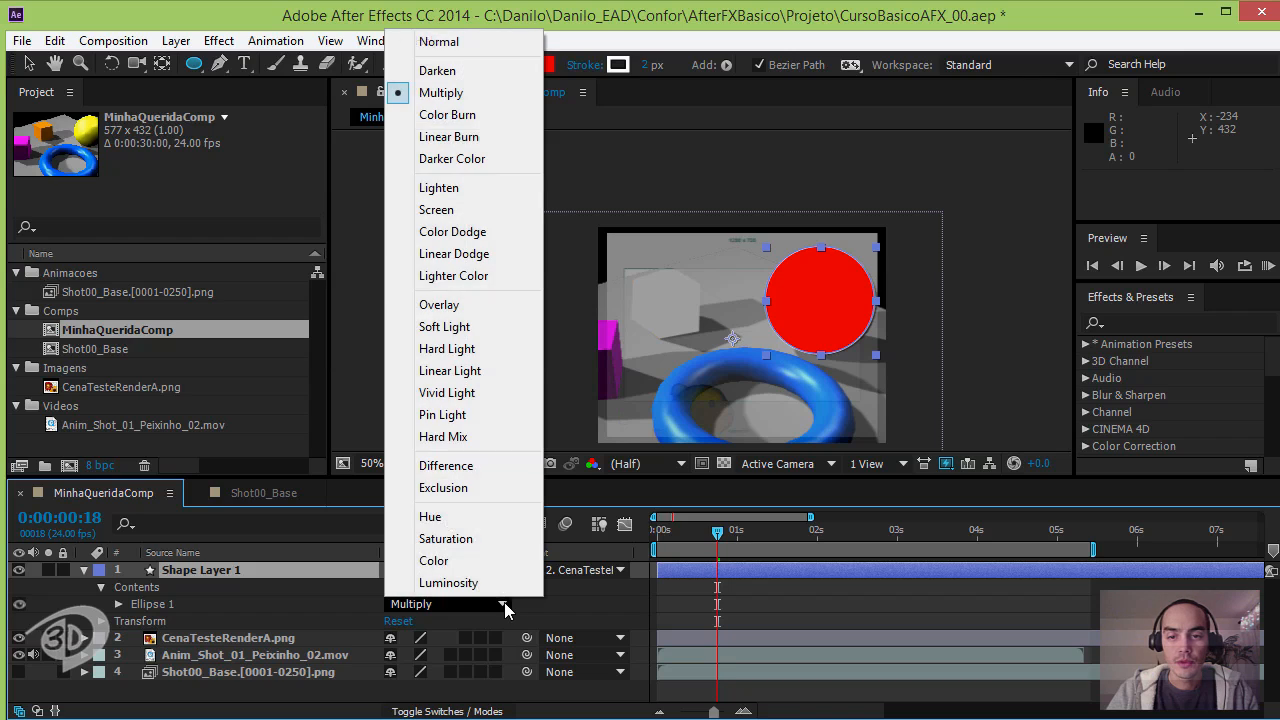
click(465, 262)
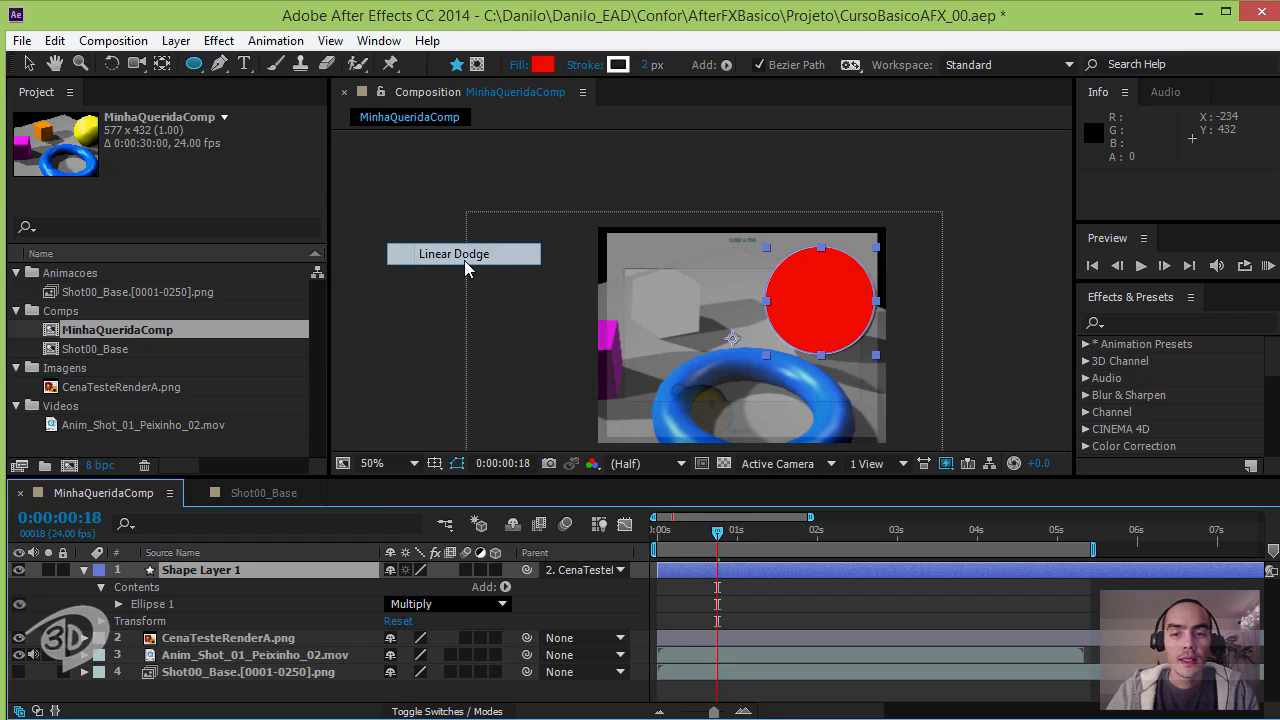
click(502, 605)
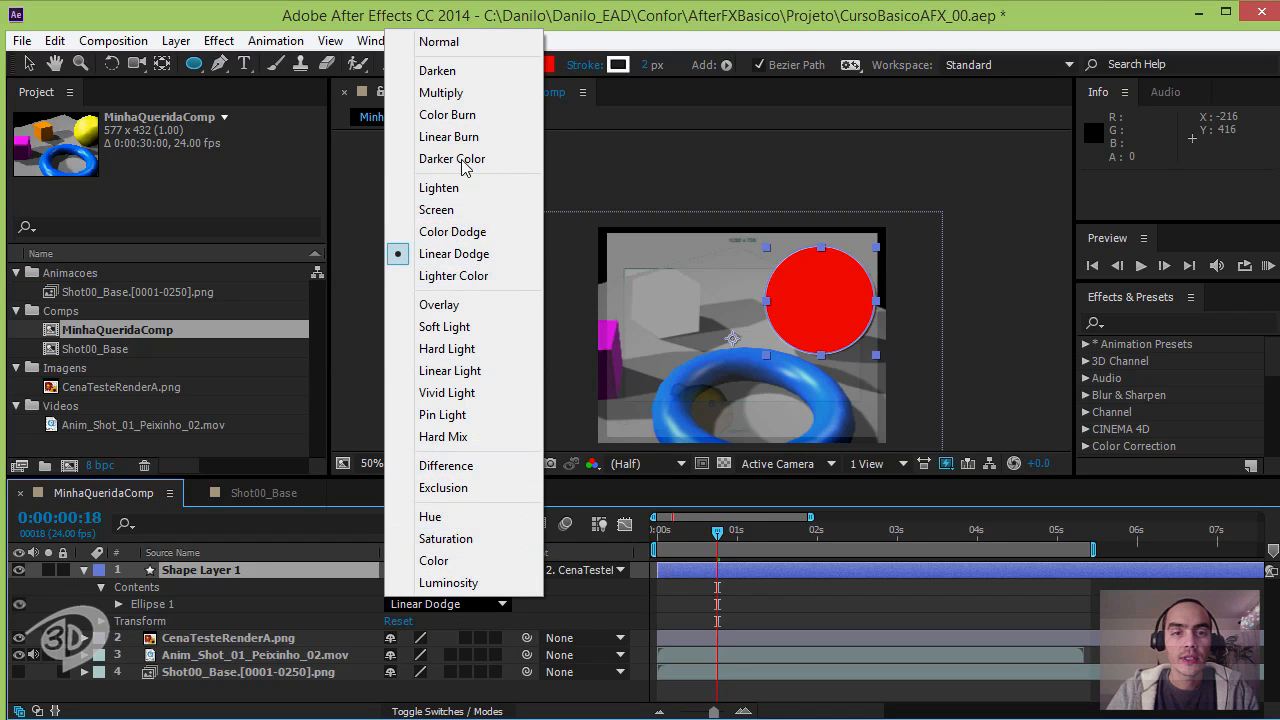
click(465, 92)
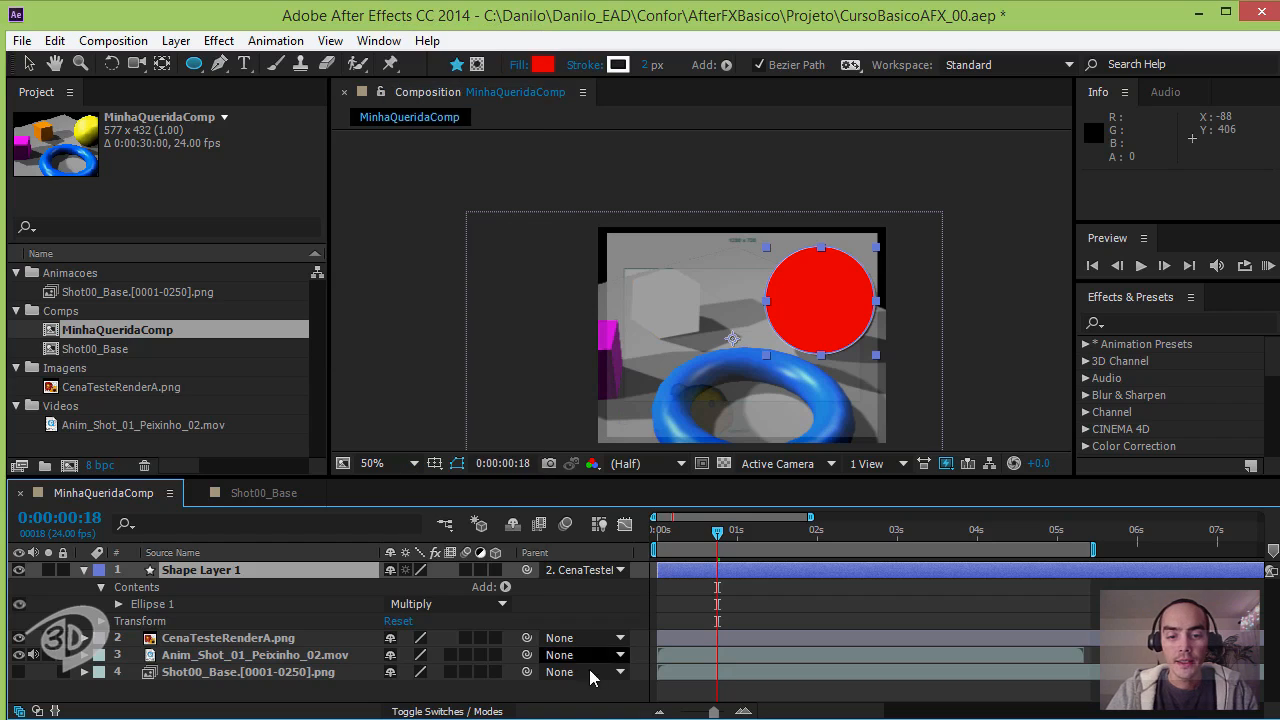
click(505, 588)
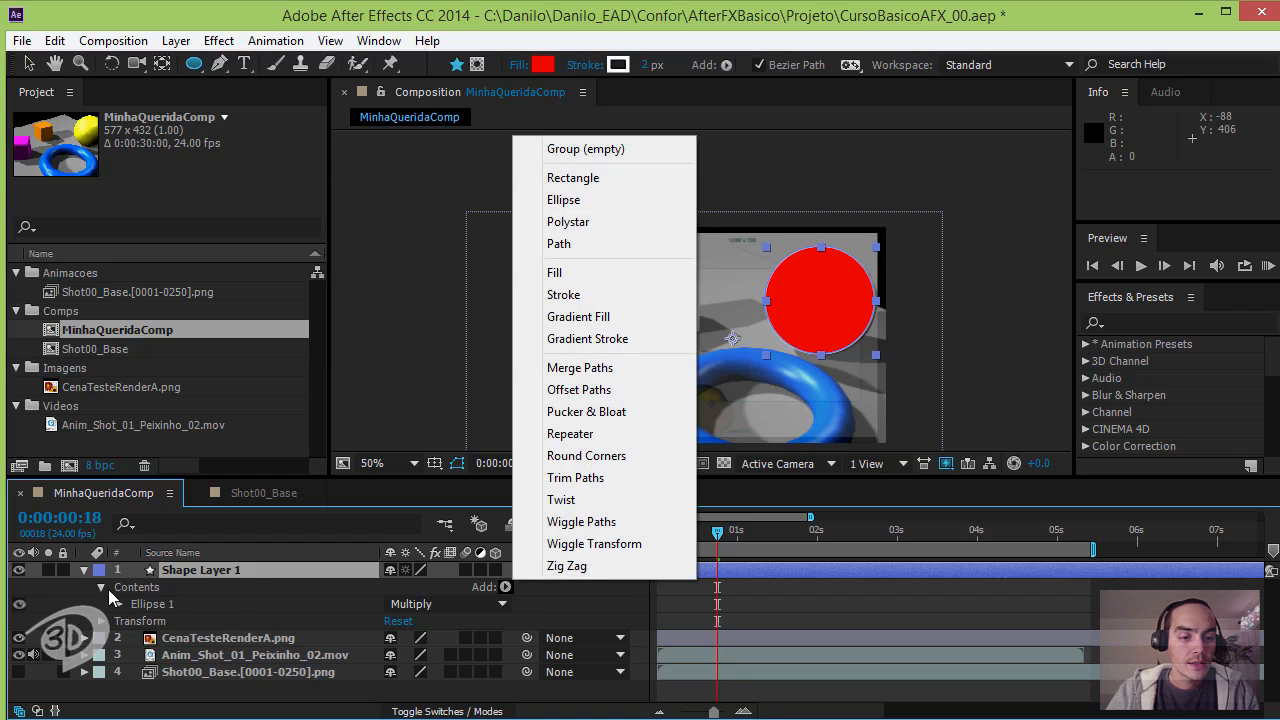
click(261, 579)
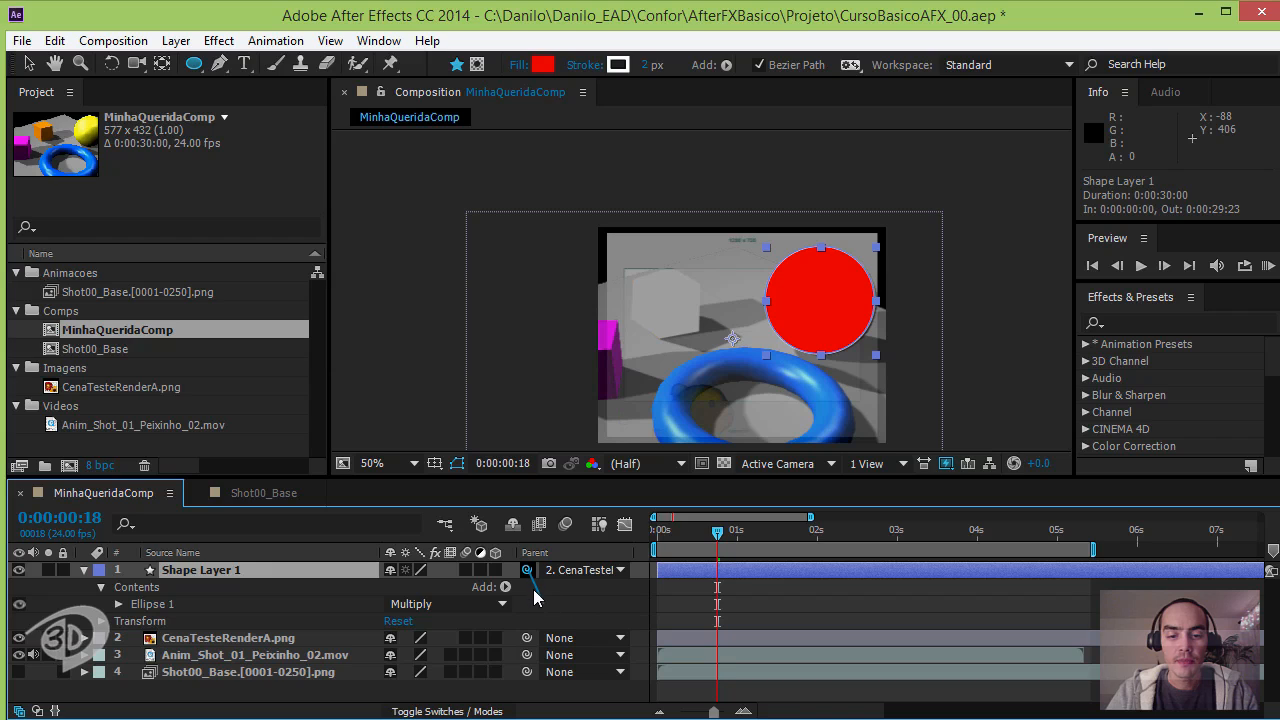
Step: Try Anim_Shot_01_Peixinho_02.mov as Shape Layer 1's parent, restore CenaTesteRenderA.png as parent, and scrub the timeline to check the circle's movement
drag(535, 597, 540, 665)
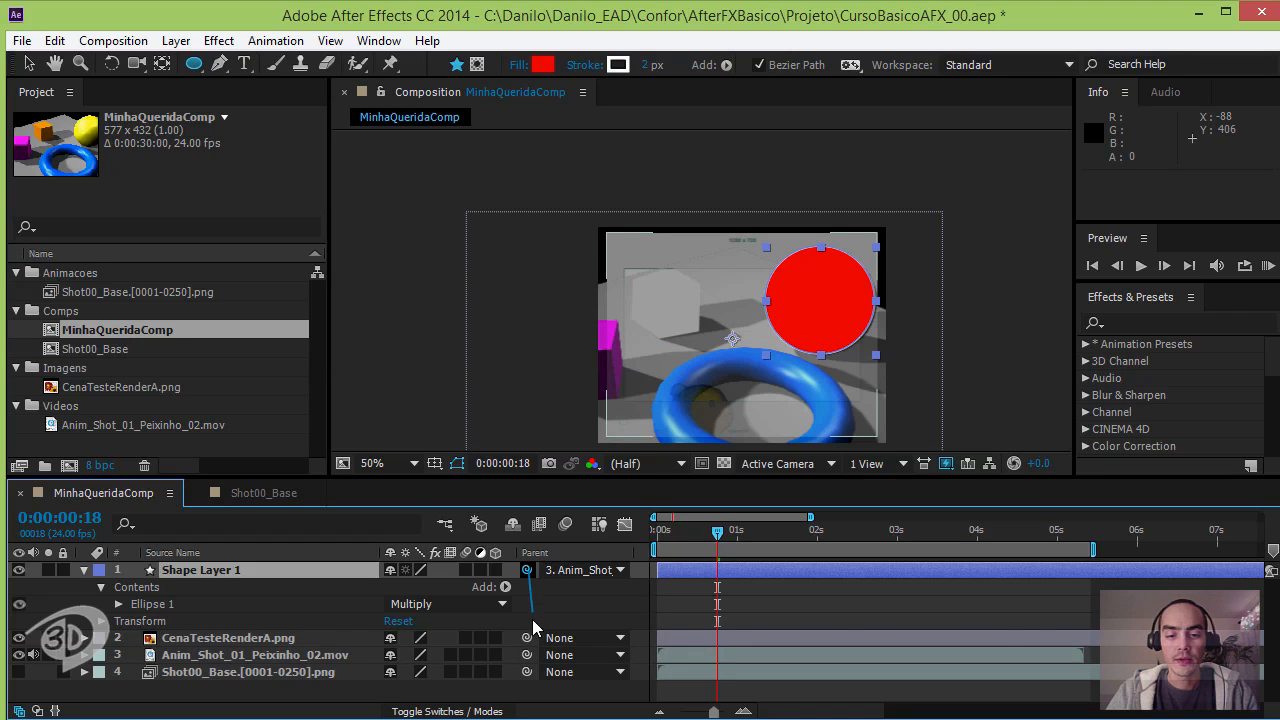
drag(533, 627, 529, 648)
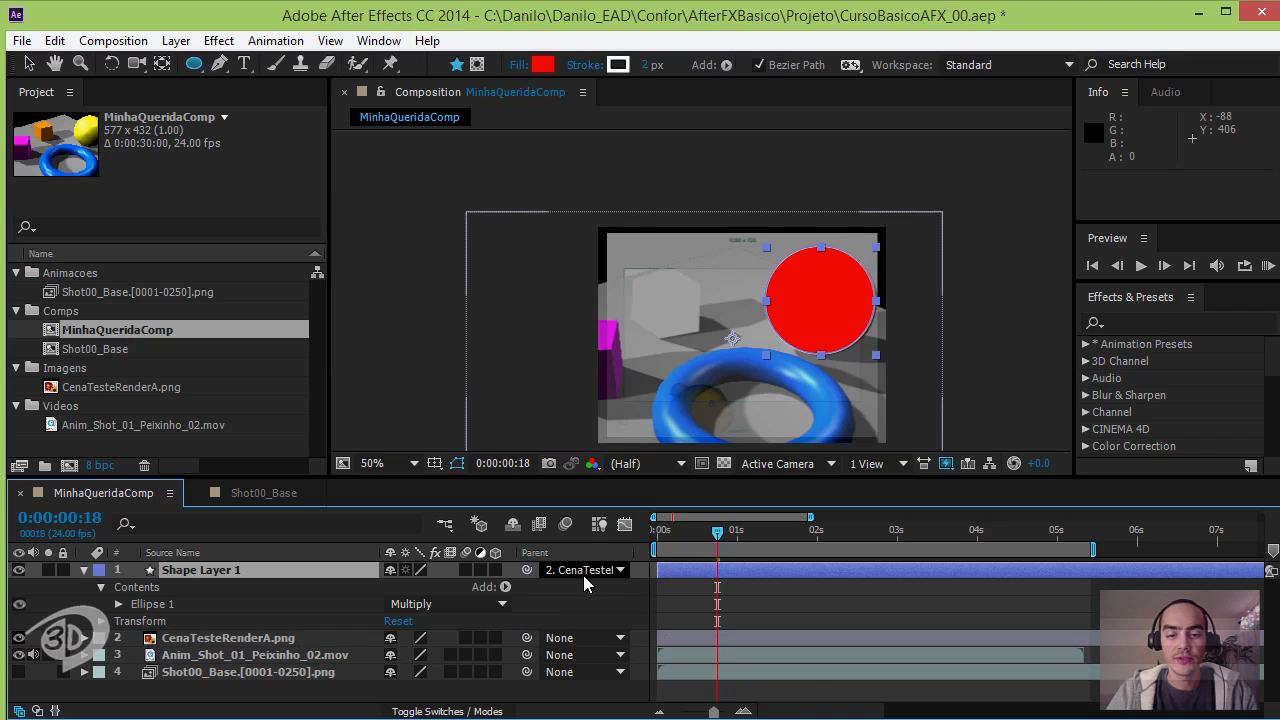
click(604, 568)
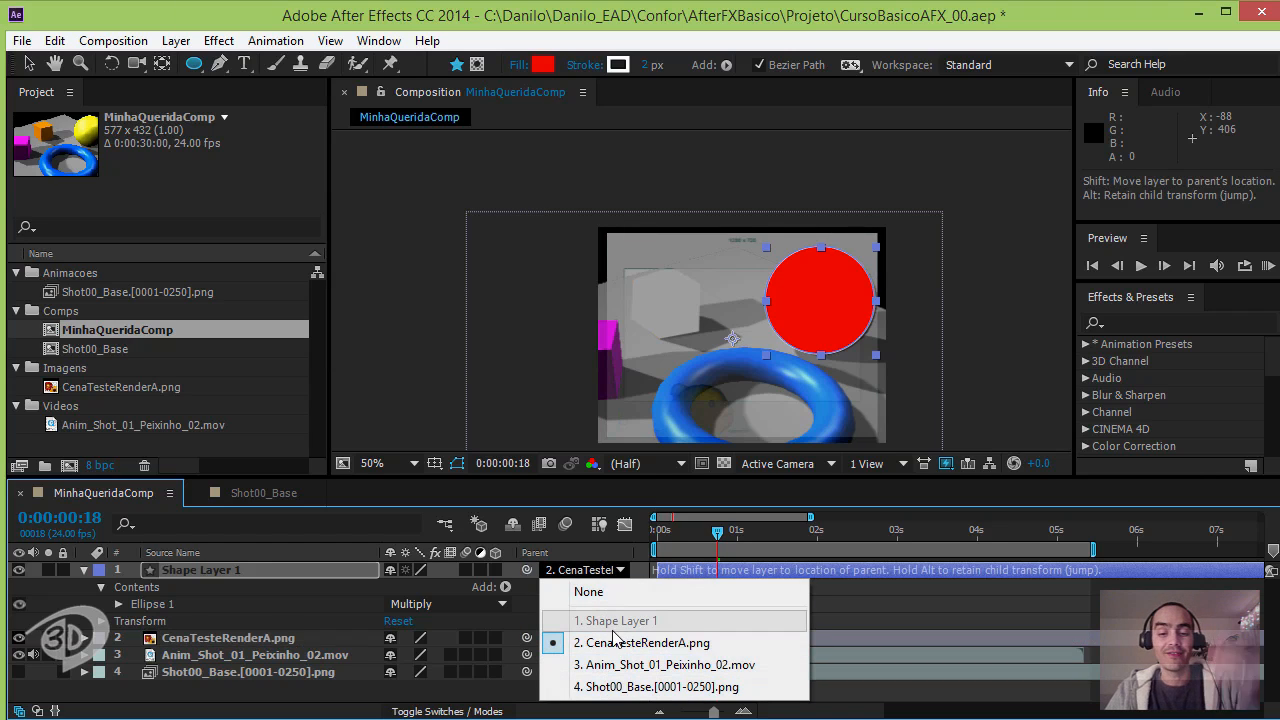
click(527, 582)
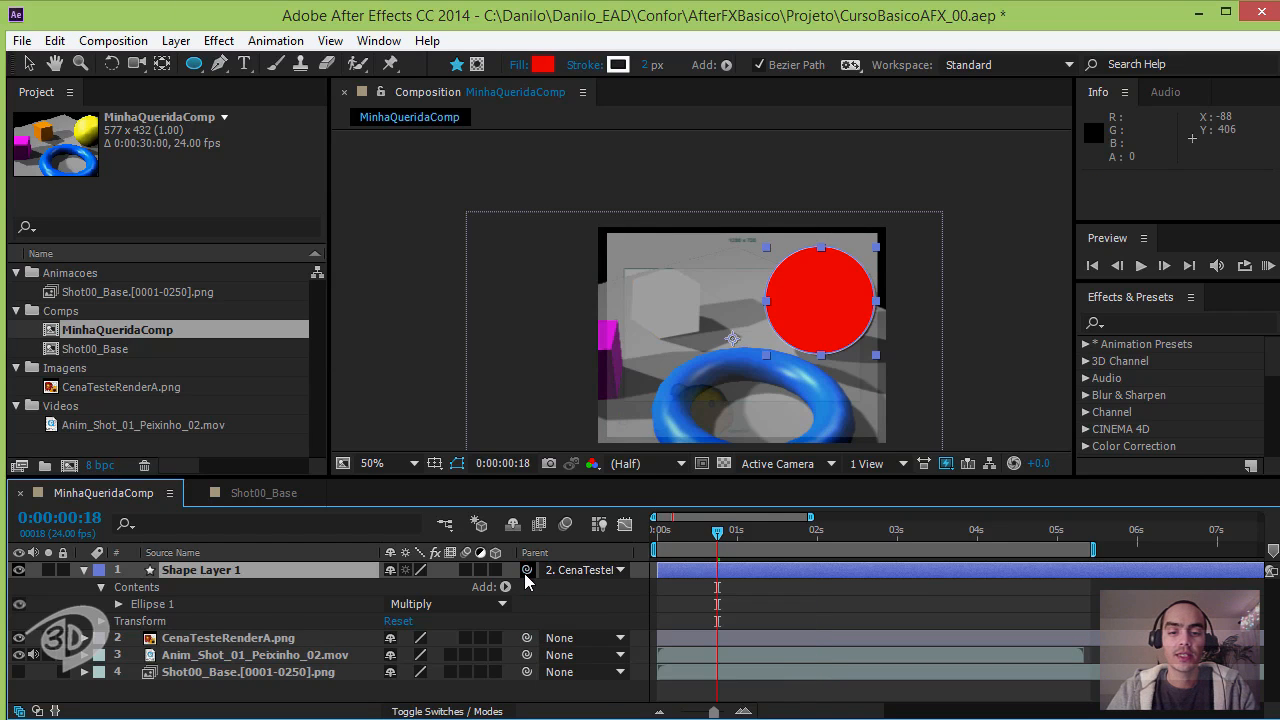
drag(527, 571, 669, 645)
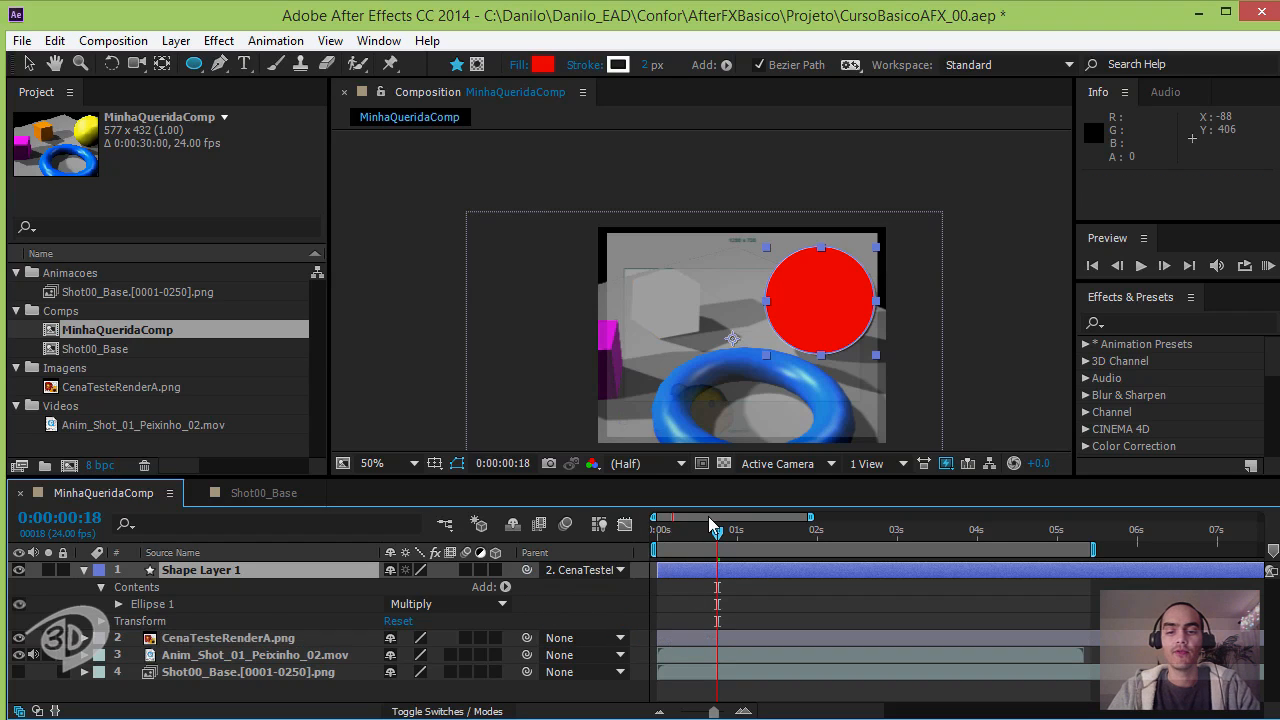
drag(724, 541, 1030, 541)
drag(893, 556, 787, 580)
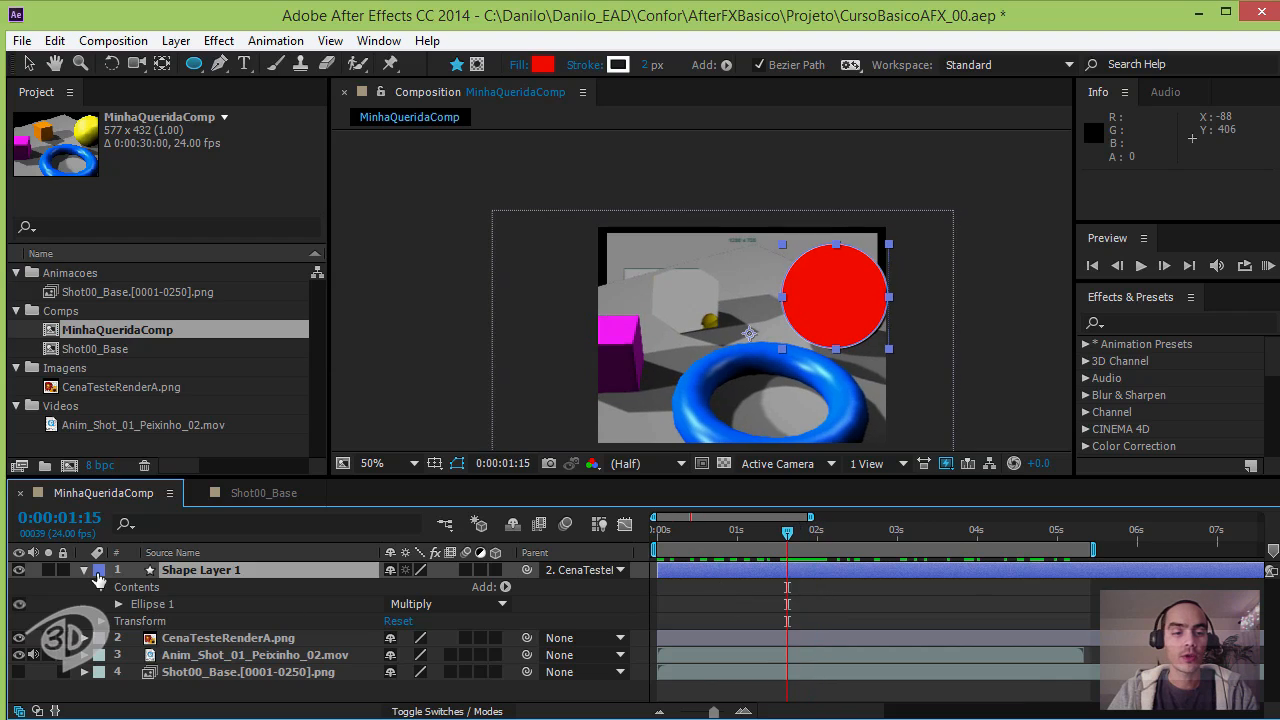
Step: Collapse Shape Layer 1's properties and hide the Anim_Shot_01_Peixinho_02.mov layer
click(84, 570)
click(202, 665)
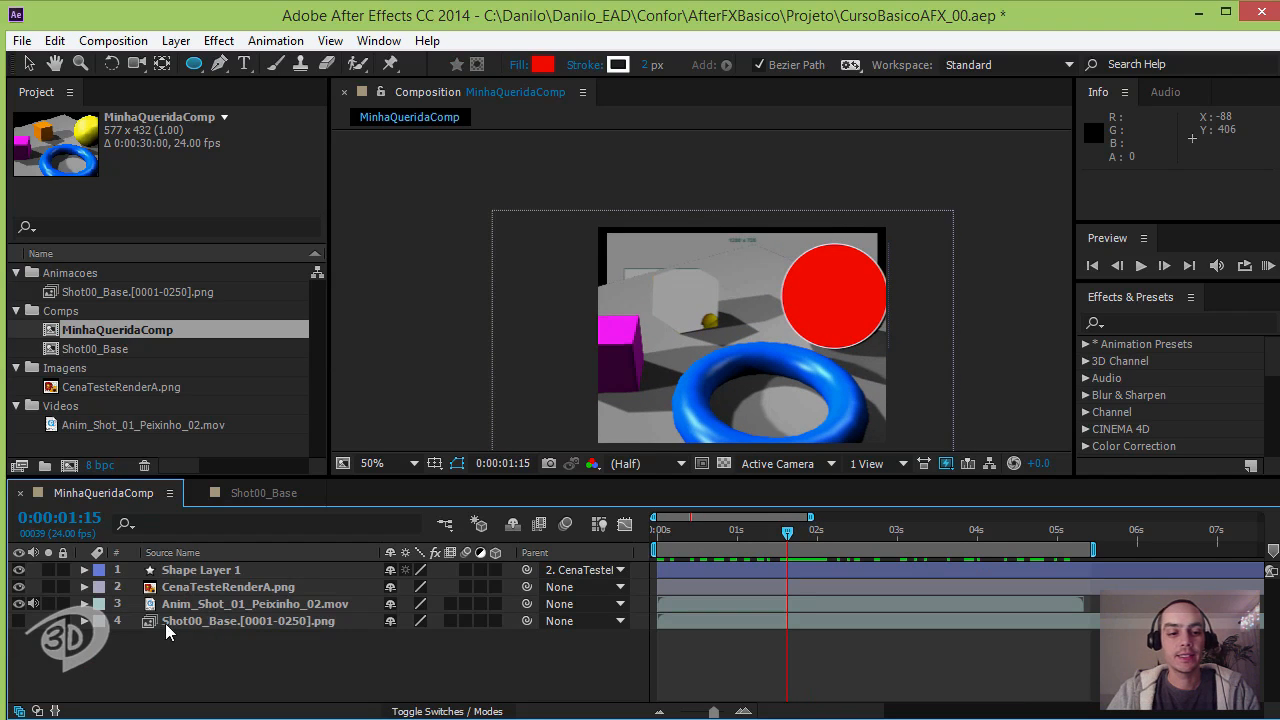
click(18, 603)
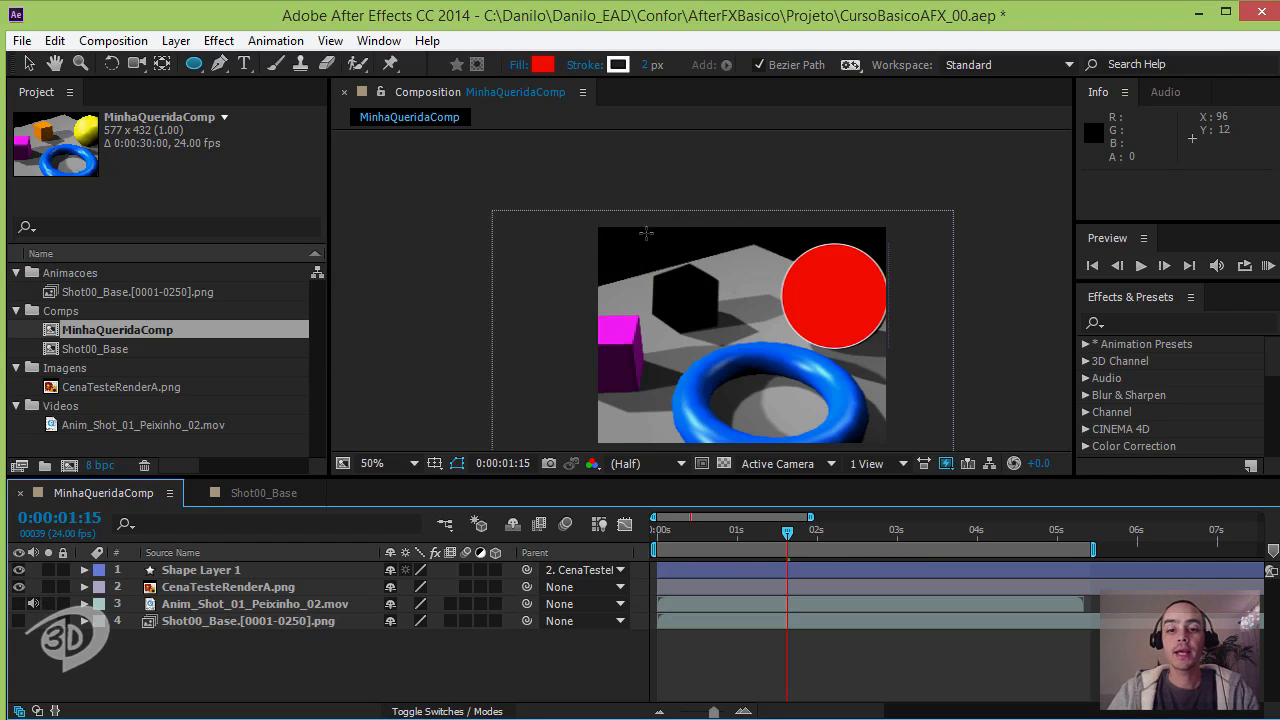
Step: Create a new composition-sized solid layer with the purple colour A04CDB
right_click(332, 656)
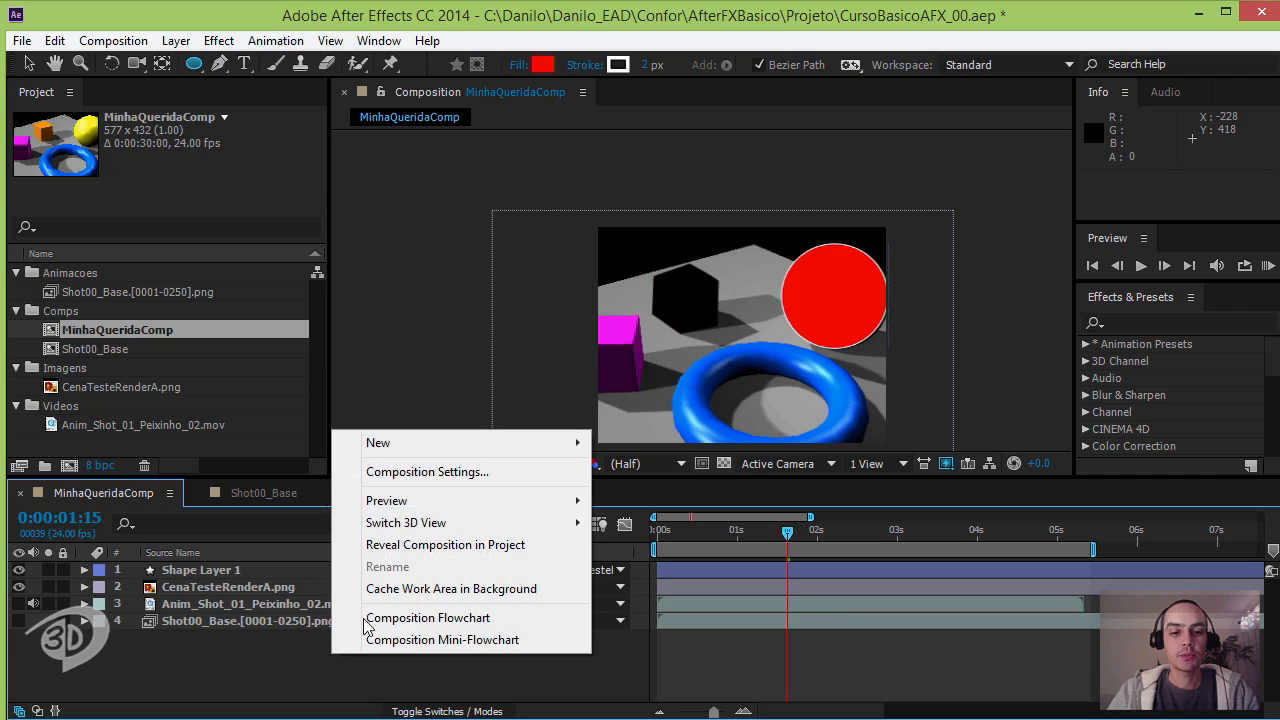
mouse_move(420, 450)
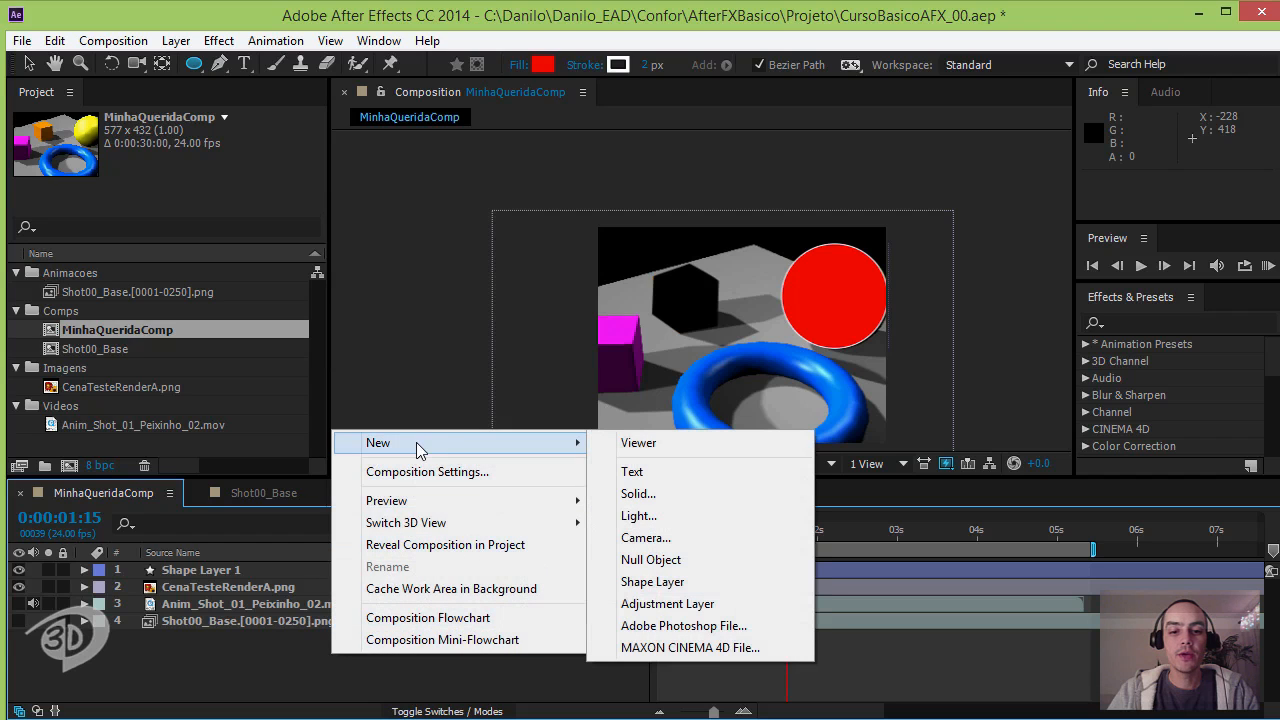
click(667, 494)
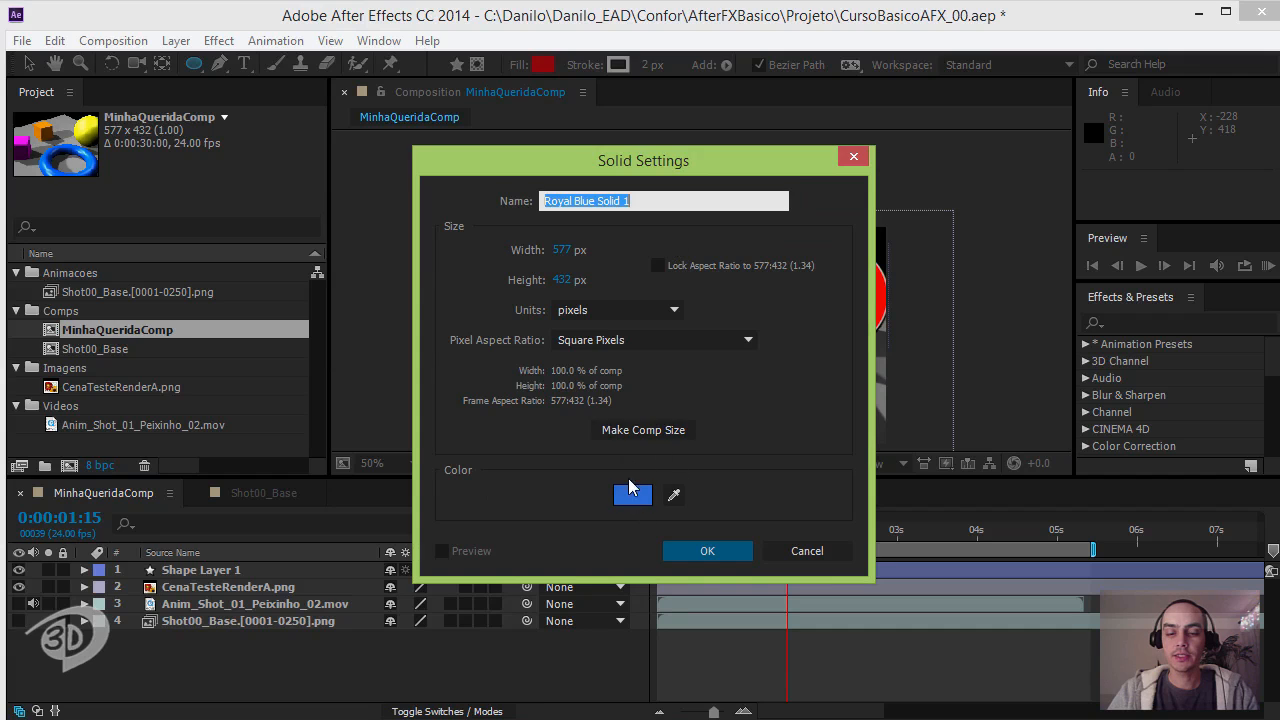
click(630, 497)
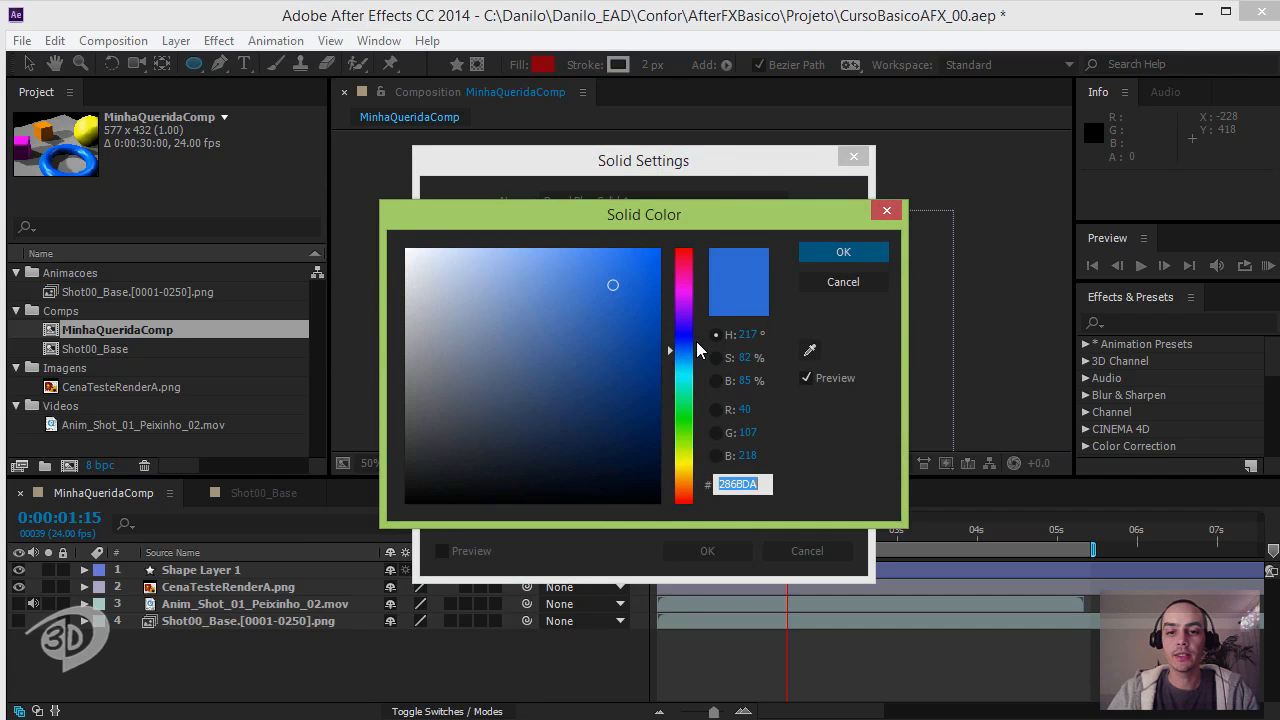
drag(697, 350, 700, 315)
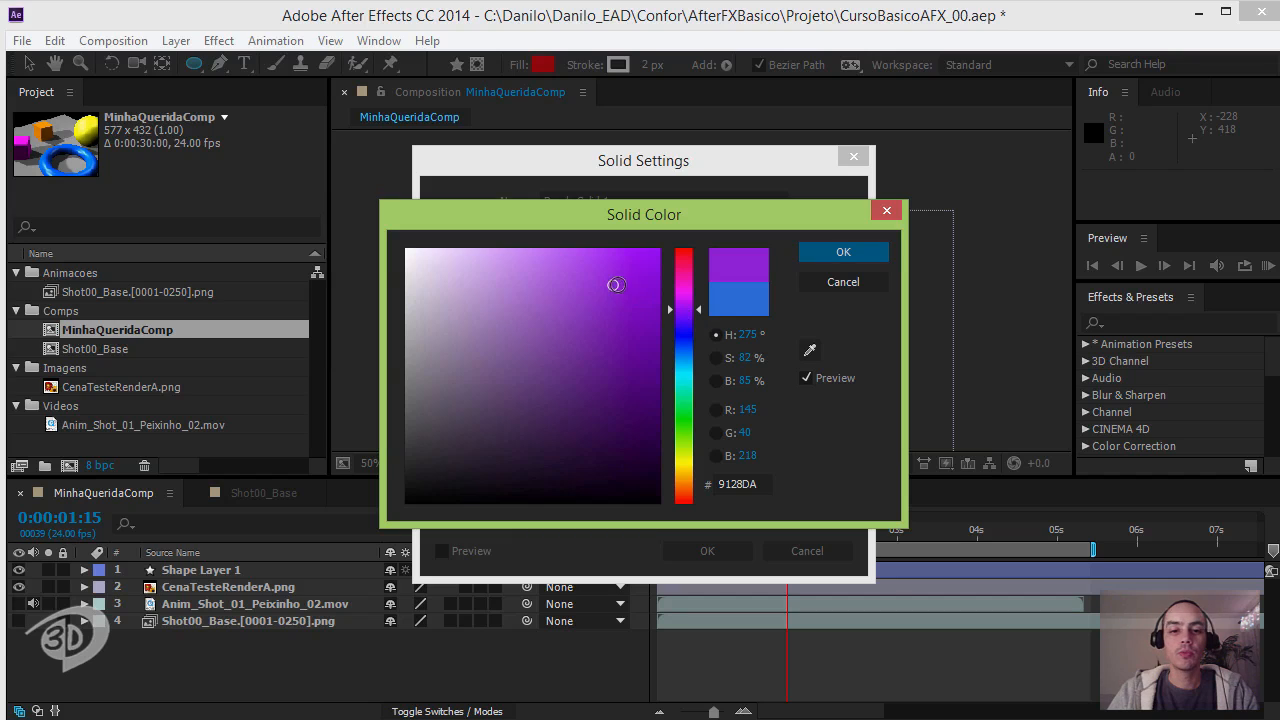
mouse_move(615, 285)
mouse_down()
mouse_move(566, 271)
mouse_move(571, 284)
mouse_up()
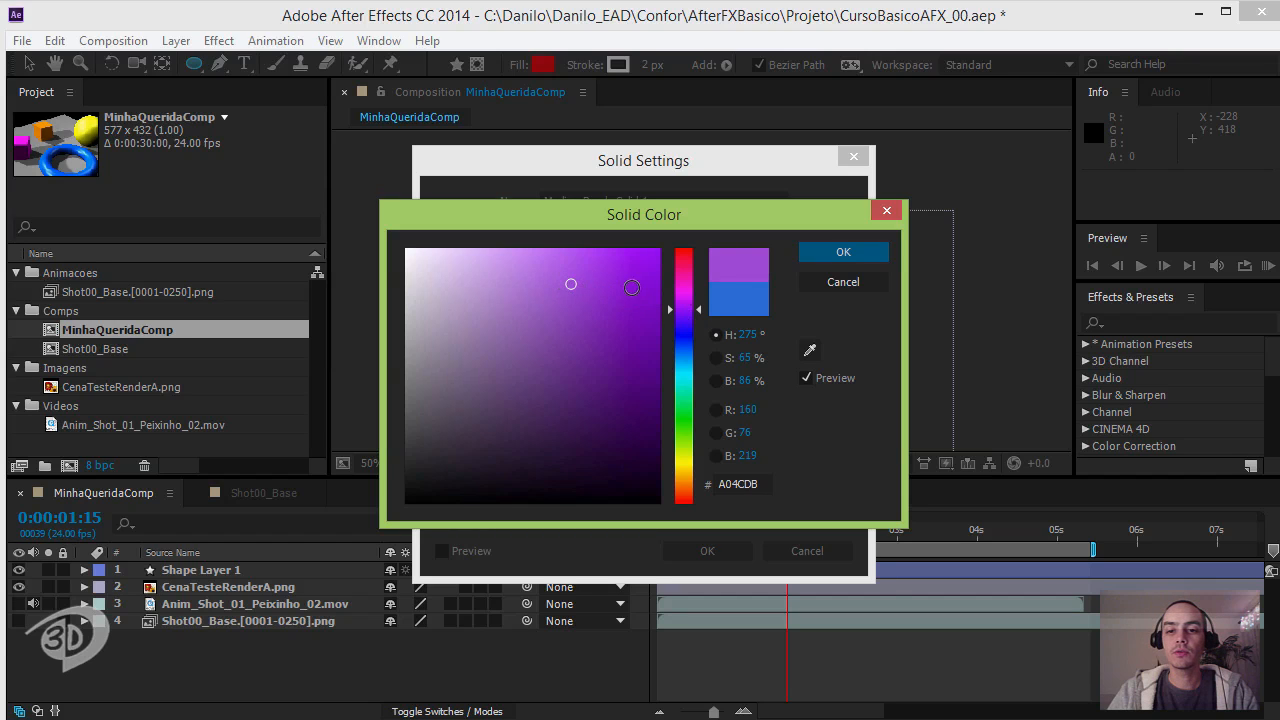
click(815, 251)
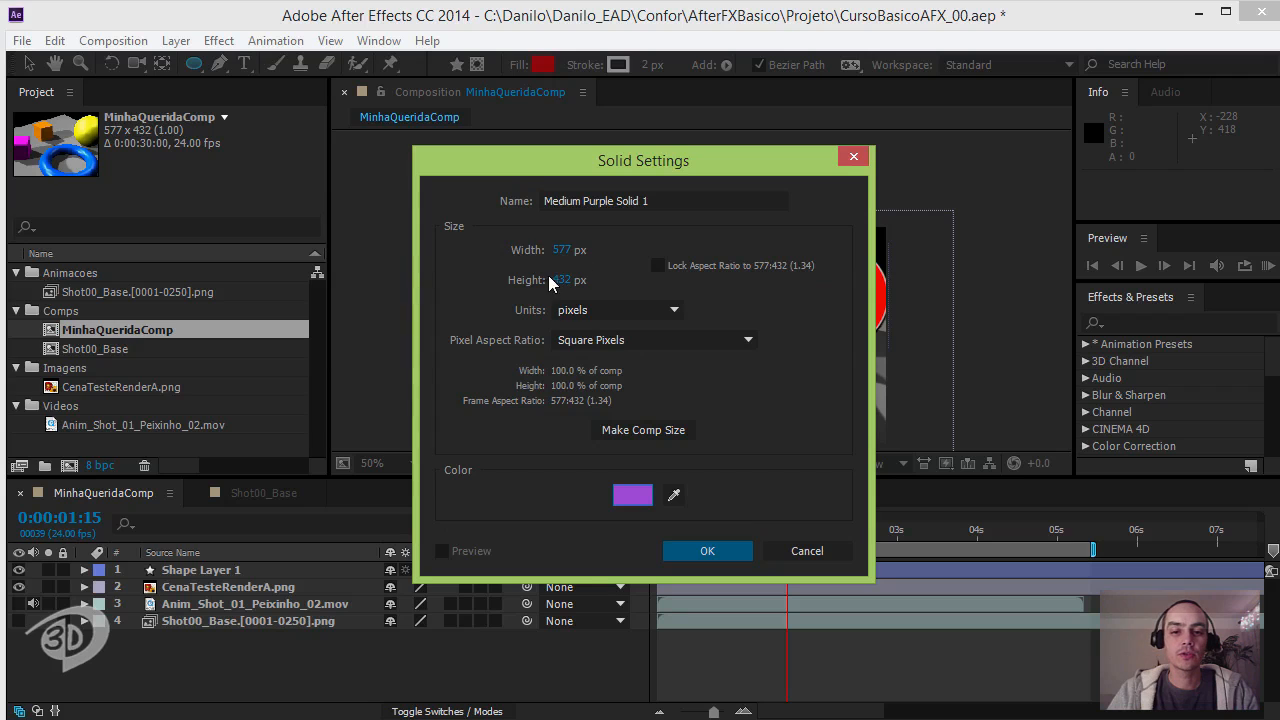
click(707, 552)
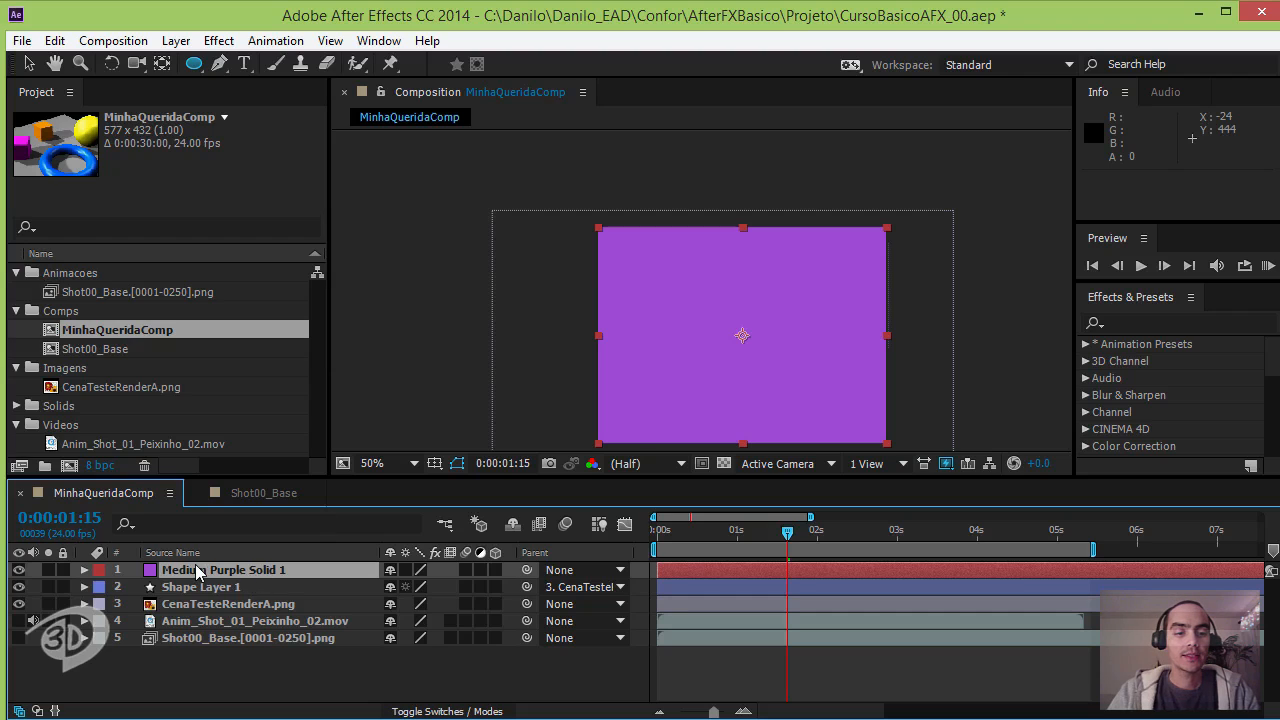
Step: Move the purple solid beneath all other layers and scrub the timeline to 0:00:01:08 to check it through the cube cutout
drag(200, 573, 207, 661)
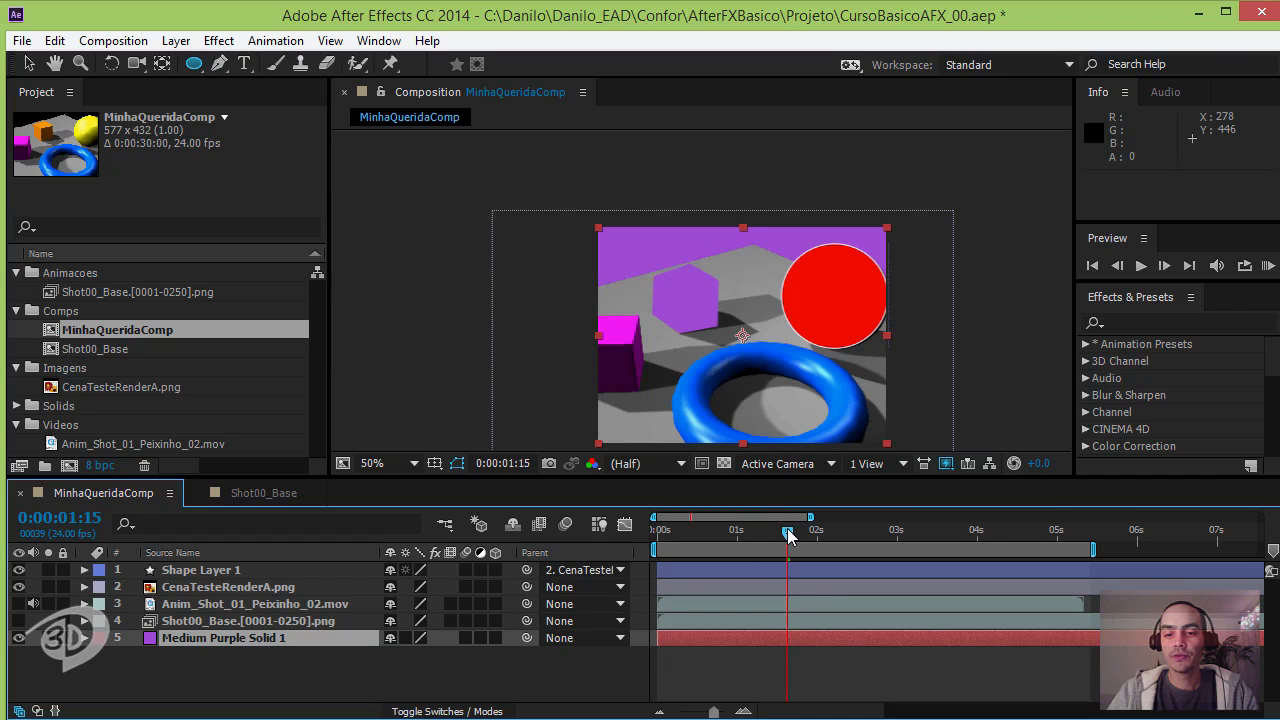
mouse_move(789, 535)
mouse_down()
mouse_move(1037, 530)
mouse_move(845, 533)
mouse_move(583, 590)
mouse_move(915, 545)
mouse_move(1135, 543)
mouse_move(1000, 537)
mouse_move(749, 571)
mouse_move(1037, 549)
mouse_move(790, 533)
mouse_up()
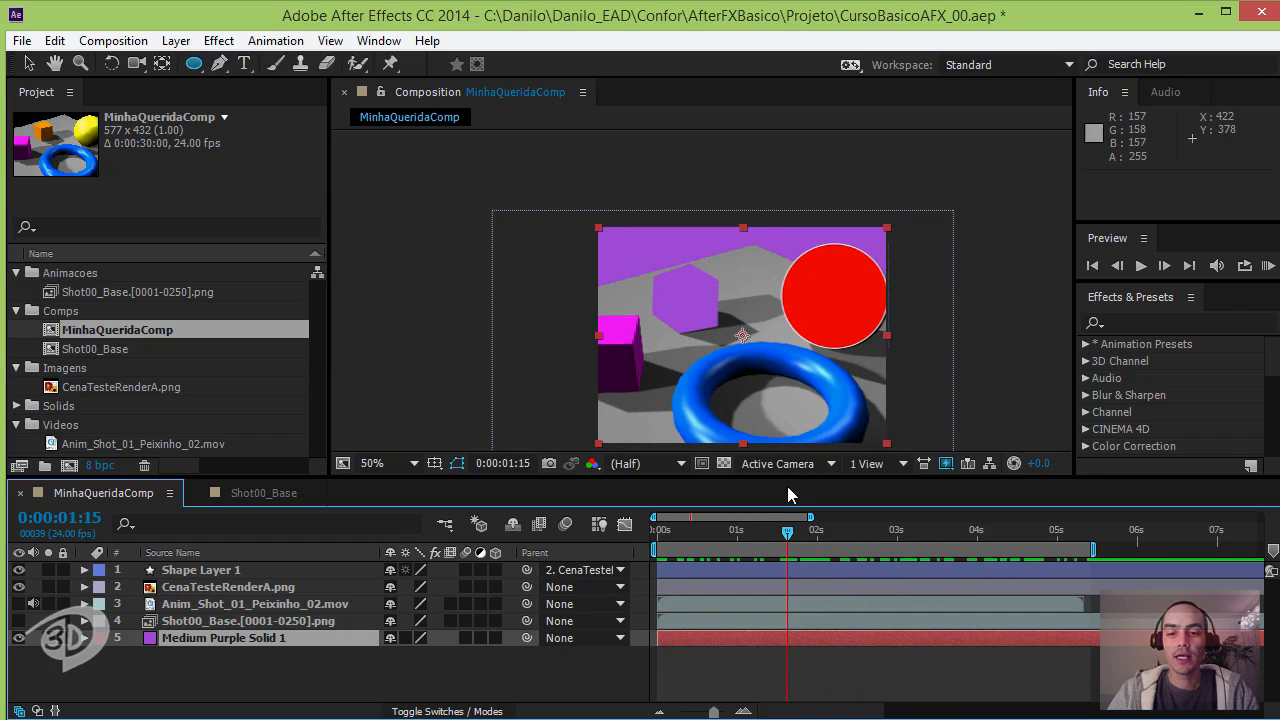
drag(962, 552, 765, 555)
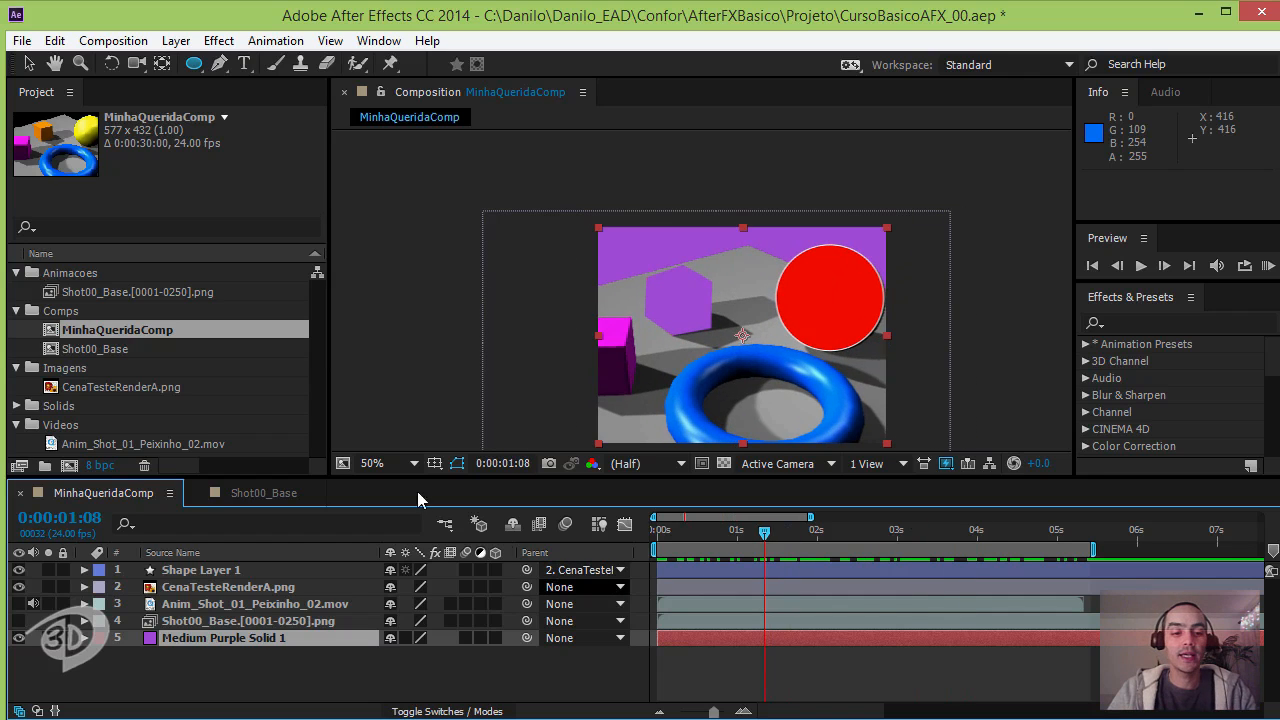
click(222, 588)
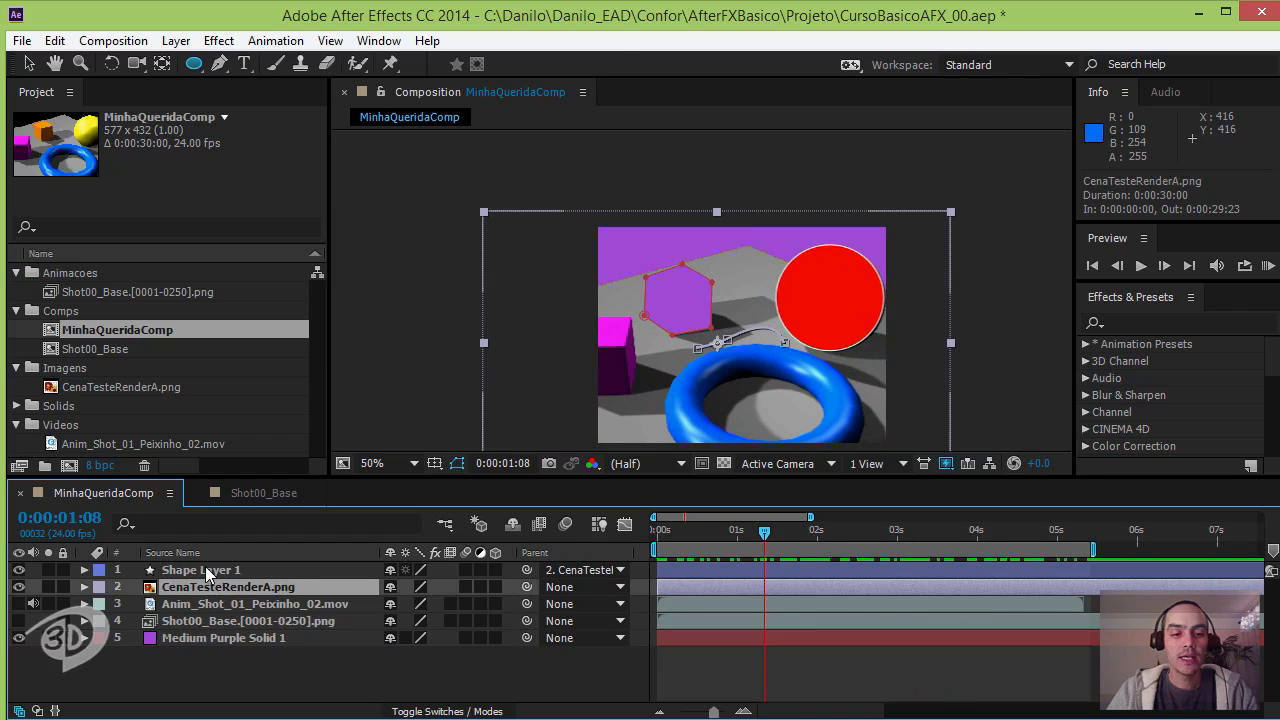
click(207, 572)
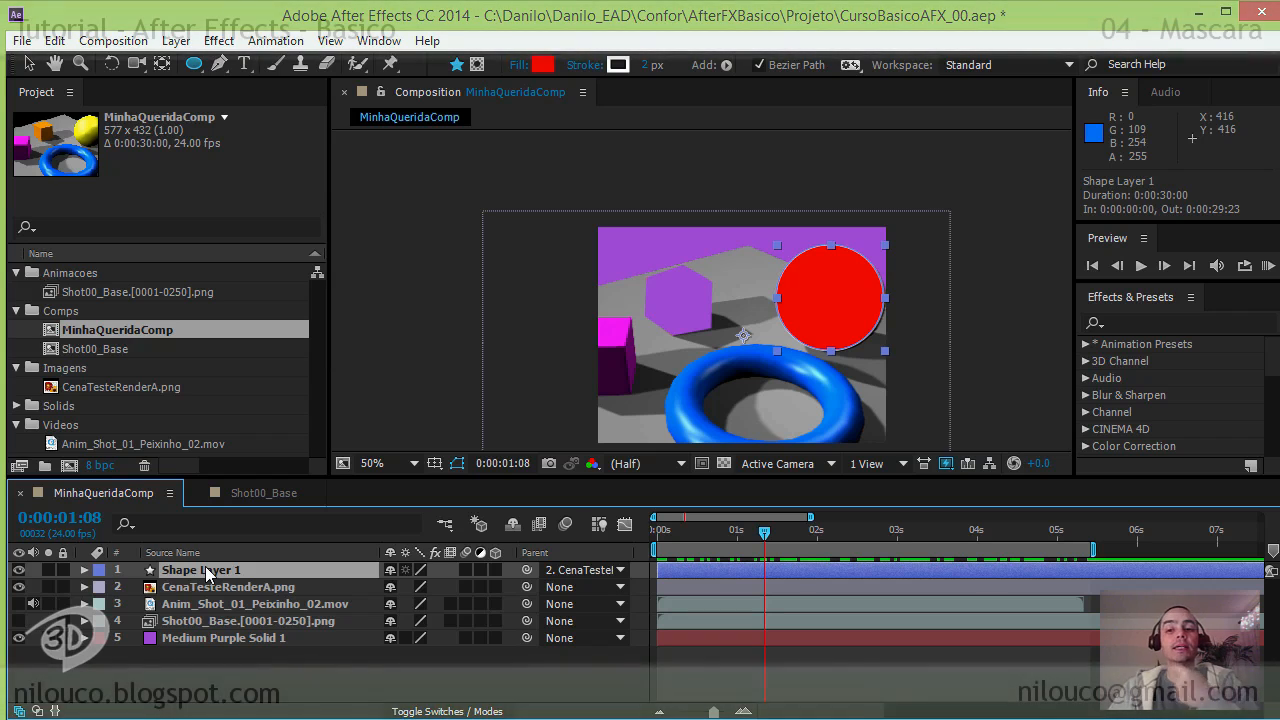
click(210, 588)
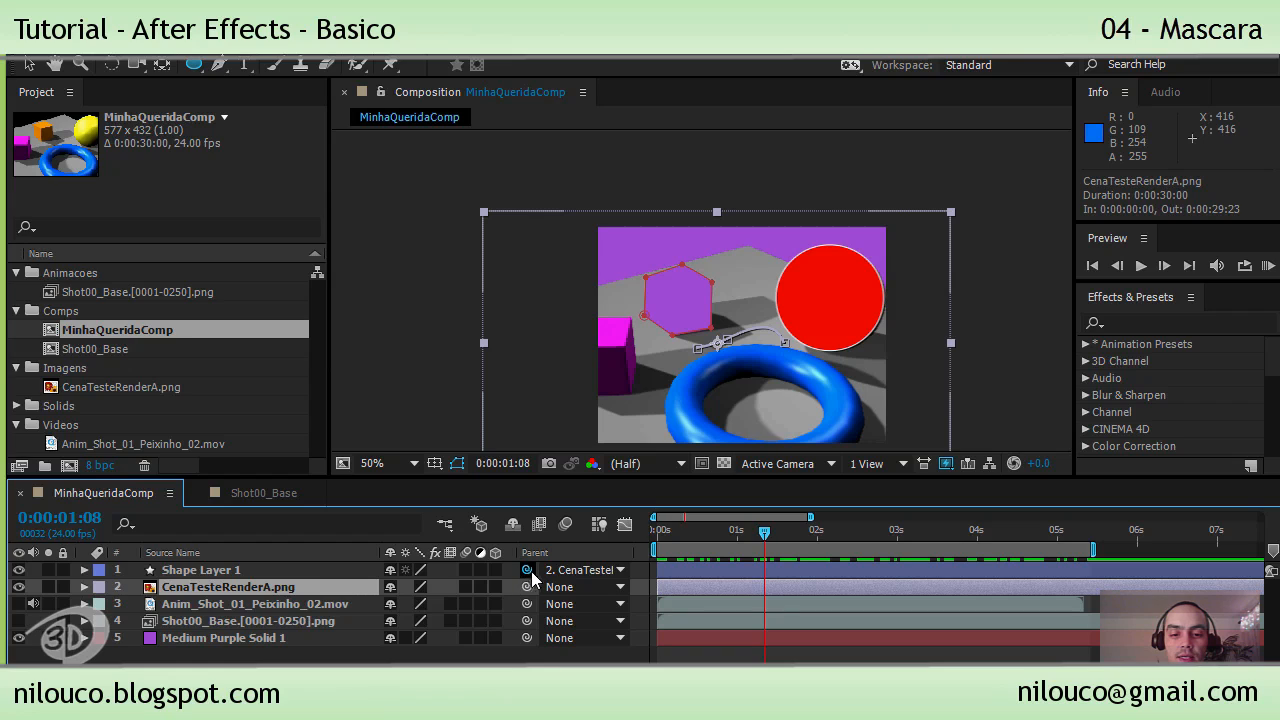
drag(533, 578, 554, 590)
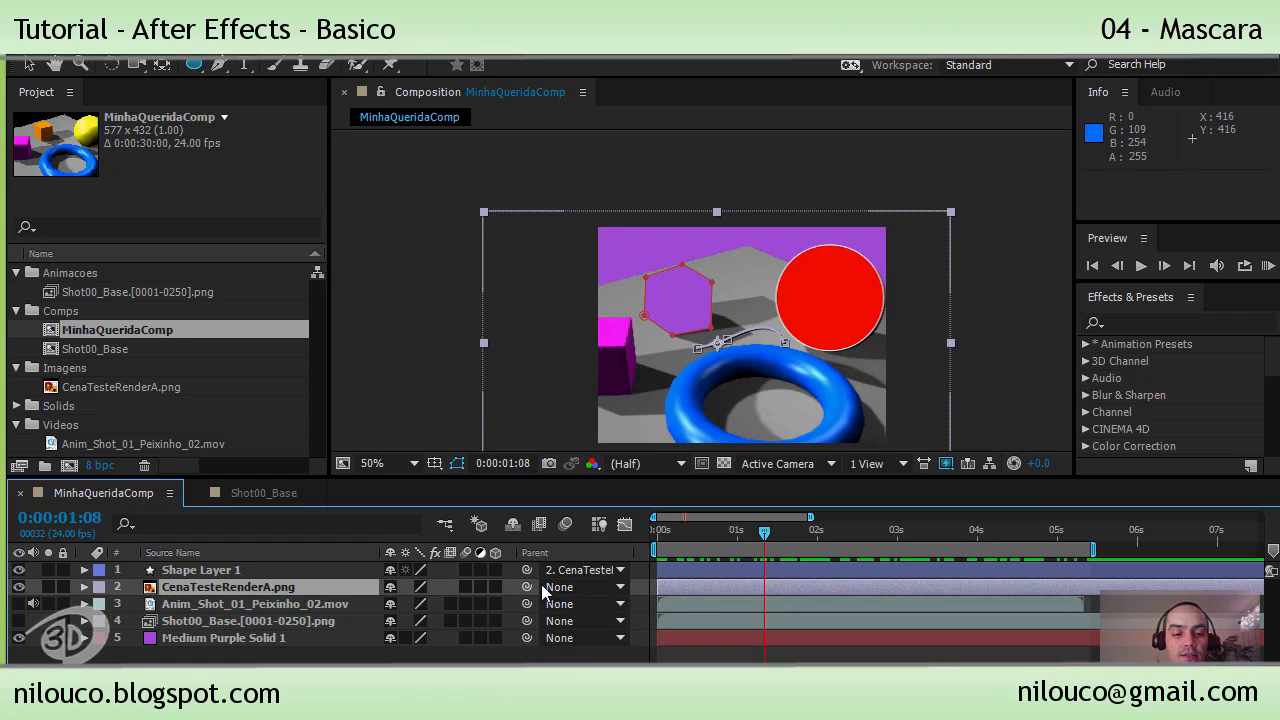
key(F2)
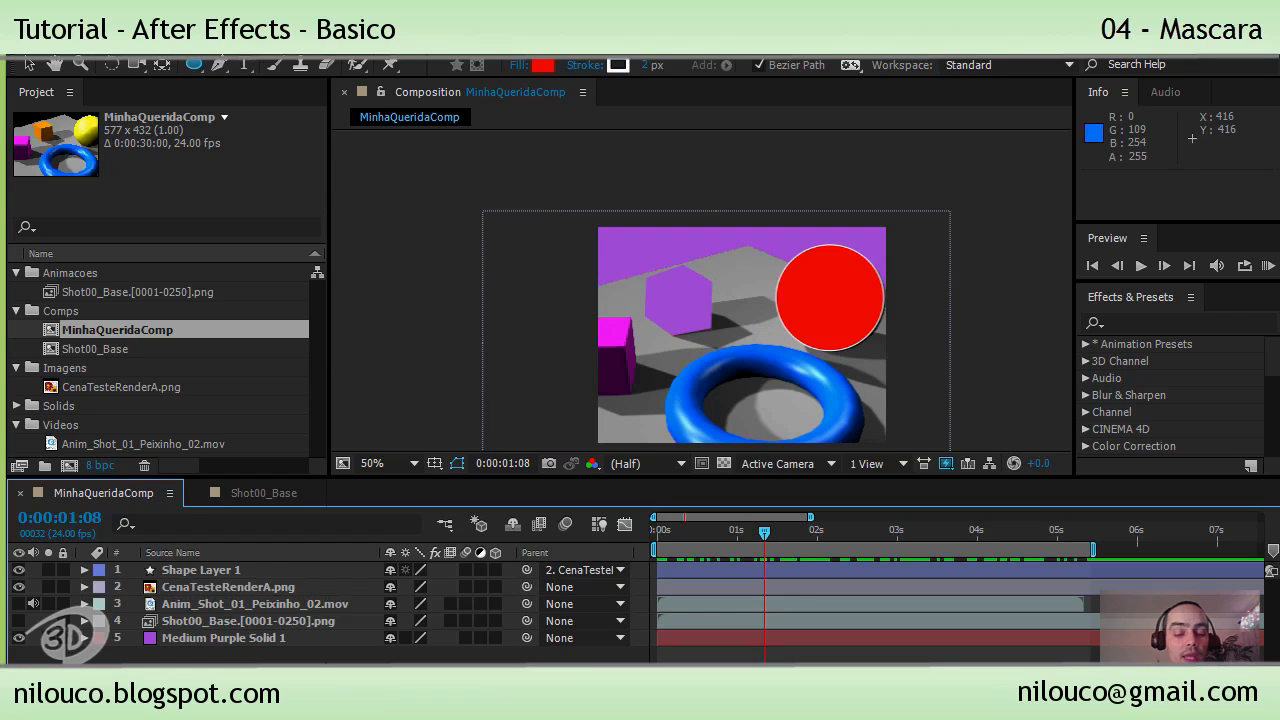